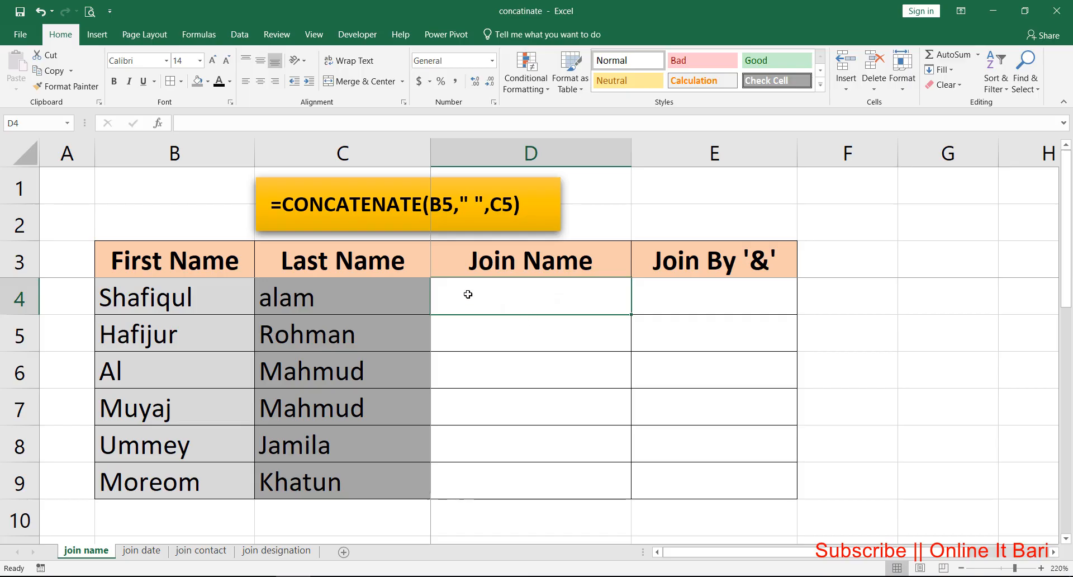
{"action": "left_click_drag", "start_coordinate": [179, 253], "coordinate": [186, 472]}
{"action": "left_click_drag", "start_coordinate": [342, 260], "coordinate": [332, 470]}
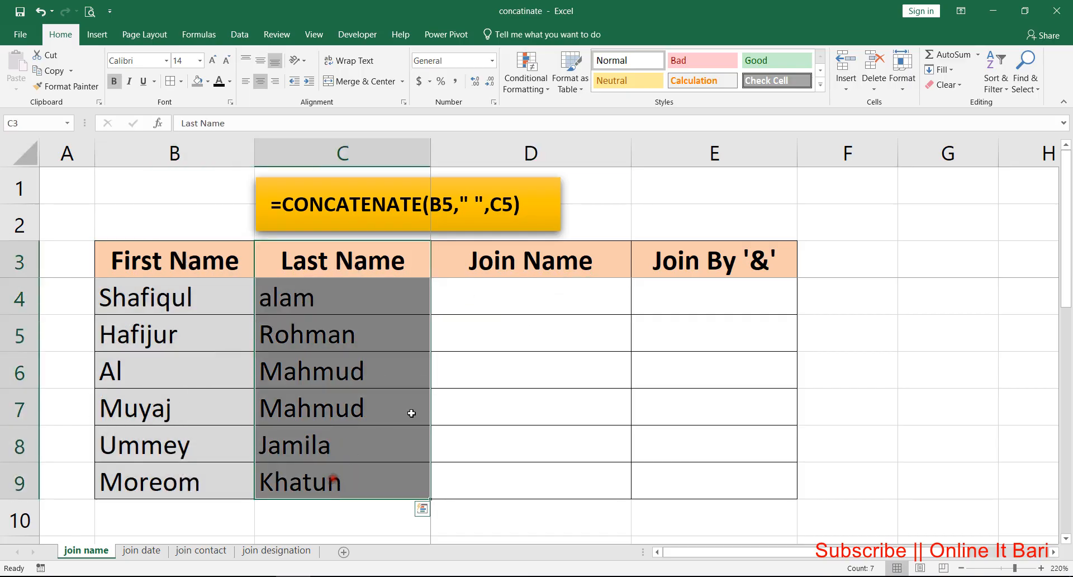
{"action": "left_click", "coordinate": [497, 299]}
{"action": "left_click", "coordinate": [180, 302]}
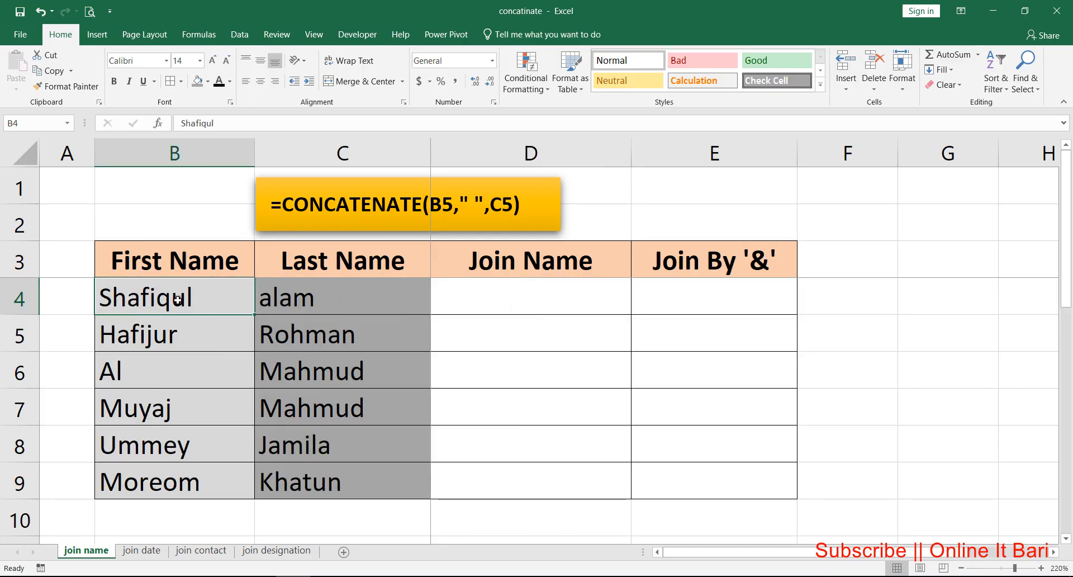
{"action": "left_click", "coordinate": [279, 296]}
Step: Enter the formula =CONCATENATE(B4,C4) in cell D4 to join the first and last names without a separator
{"action": "left_click", "coordinate": [494, 299]}
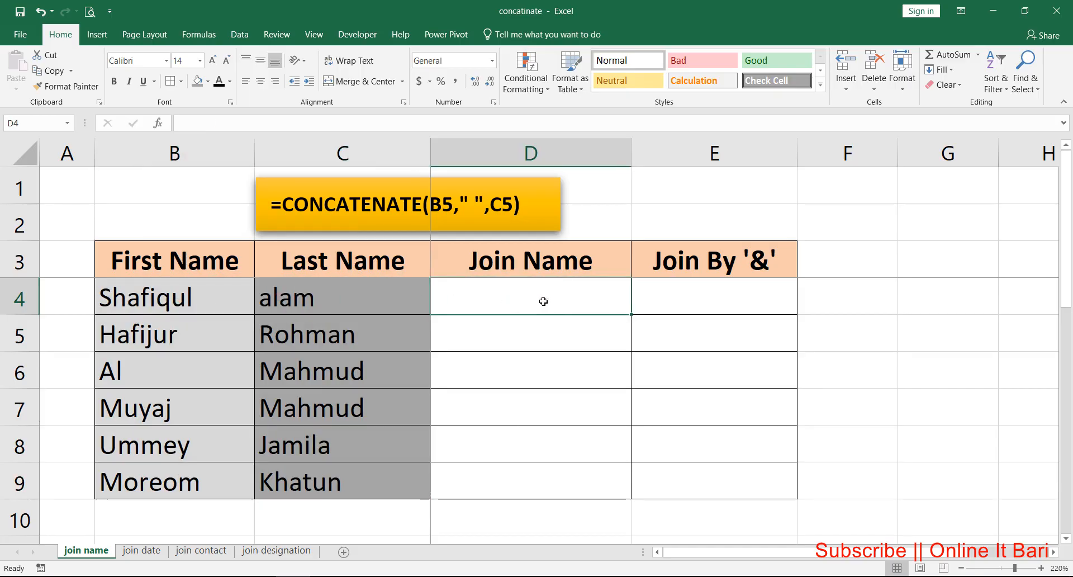
{"action": "type", "text": "="}
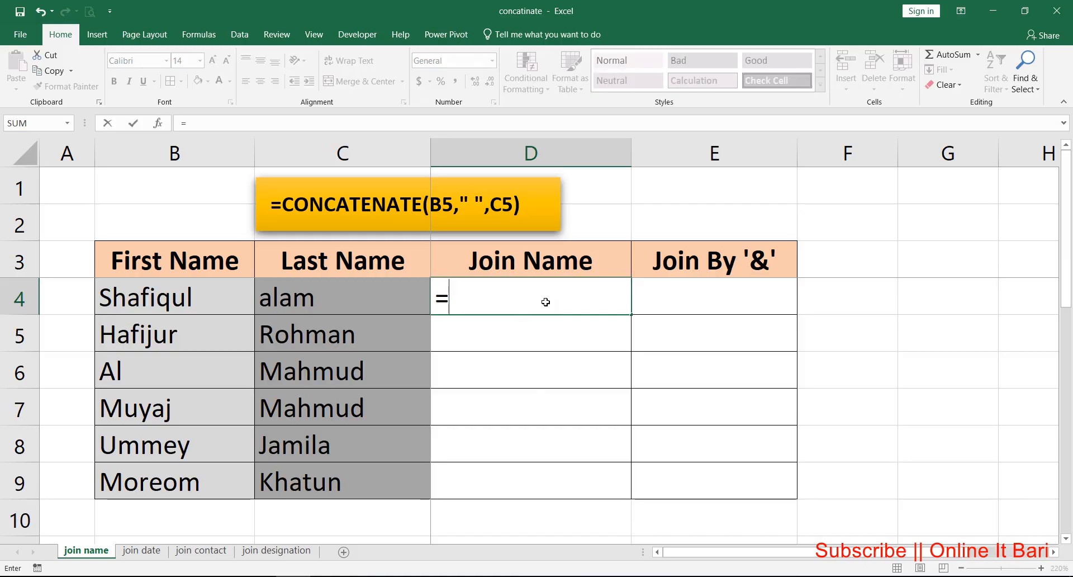
{"action": "type", "text": "con"}
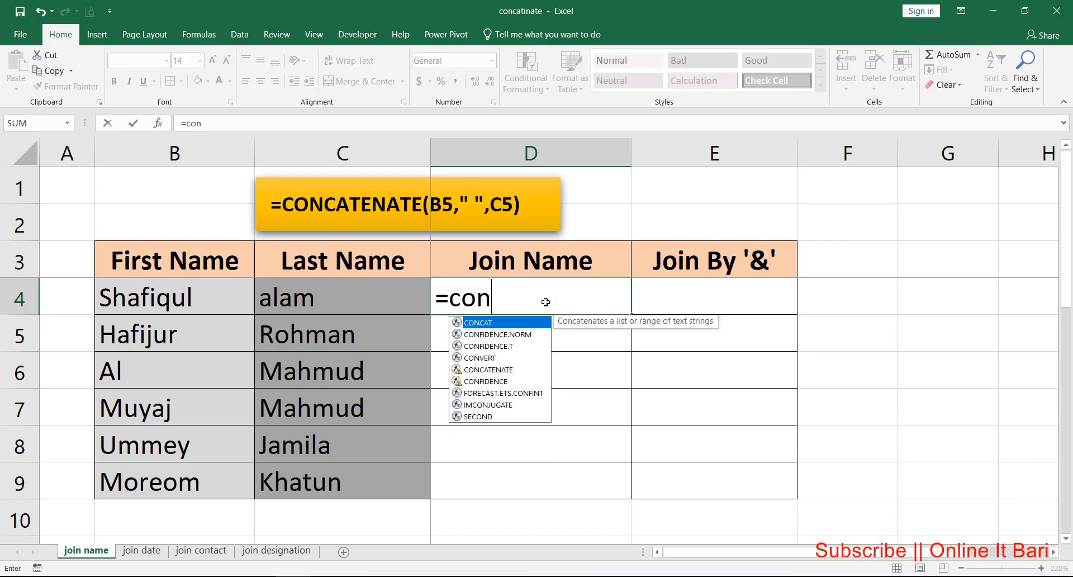
{"action": "type", "text": "t"}
{"action": "key", "text": "BackSpace"}
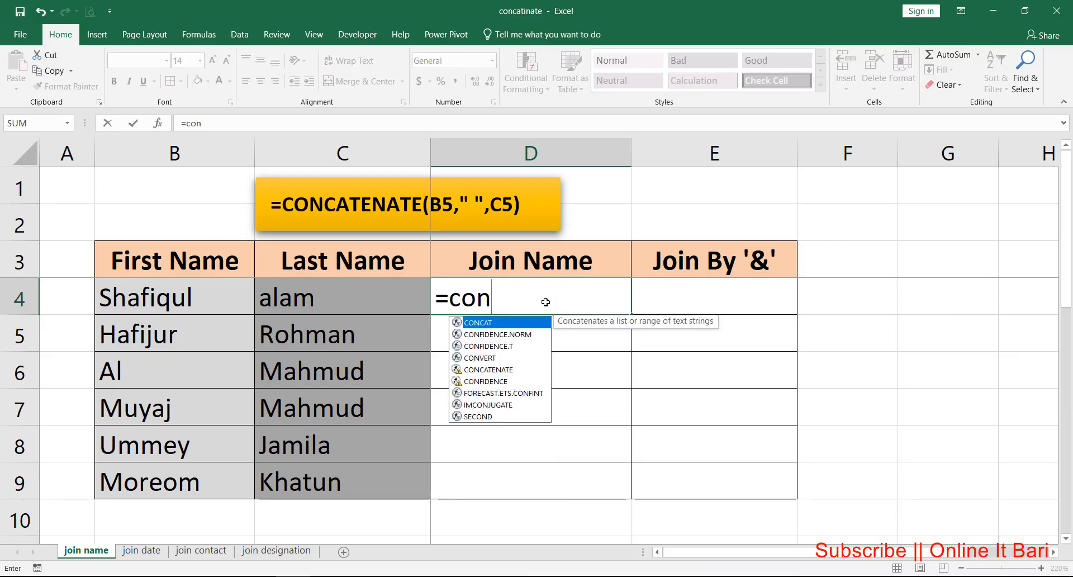
{"action": "type", "text": "ca"}
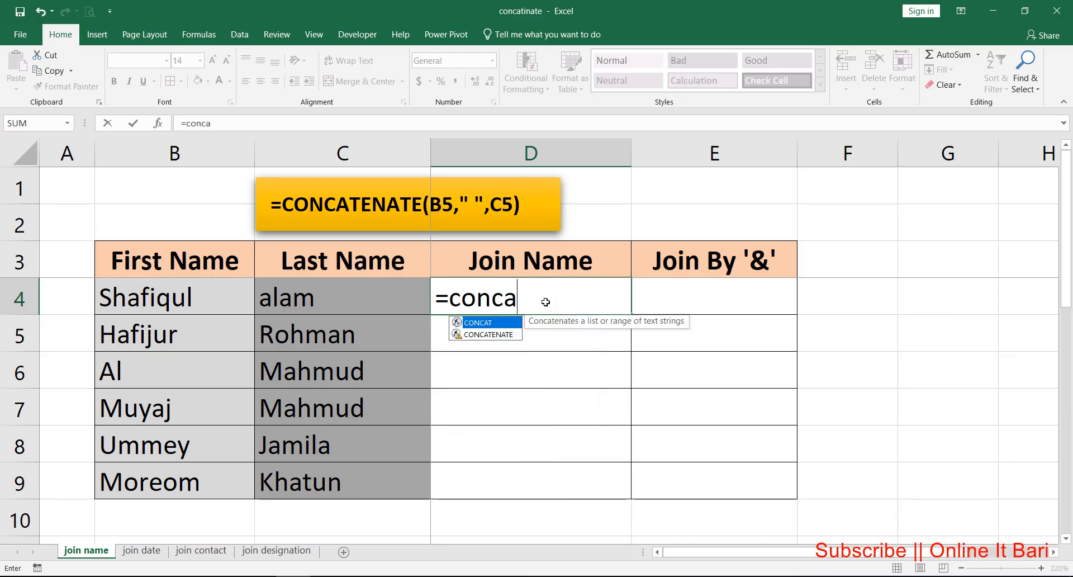
{"action": "key", "text": "Down"}
{"action": "key", "text": "Tab"}
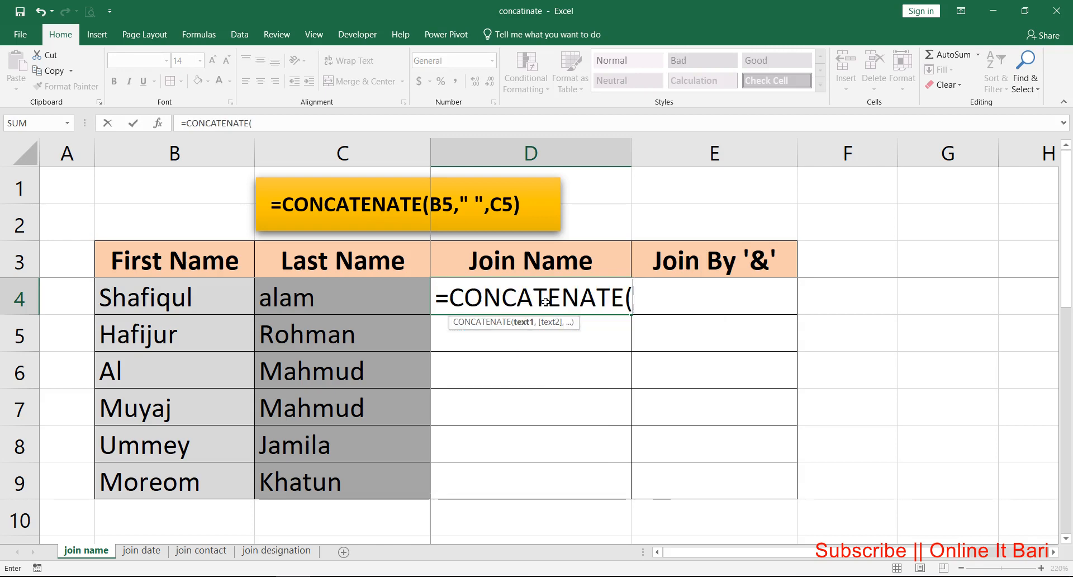
{"action": "key", "text": "ctrl+1"}
{"action": "left_click", "coordinate": [526, 331]}
{"action": "left_click_drag", "start_coordinate": [499, 329], "coordinate": [622, 330]}
{"action": "key", "text": "Escape"}
{"action": "left_click", "coordinate": [181, 300]}
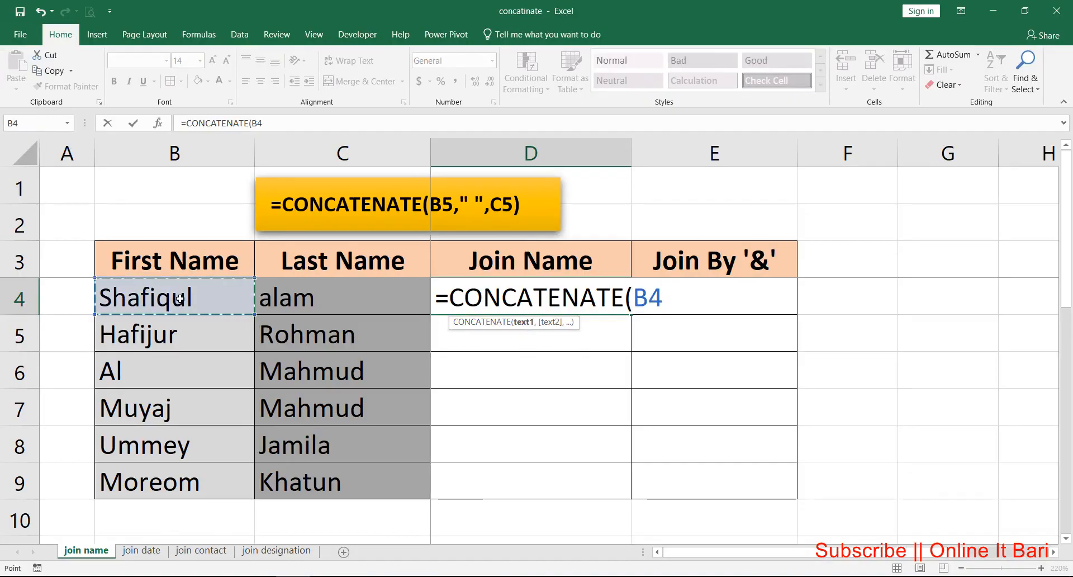
{"action": "type", "text": ","}
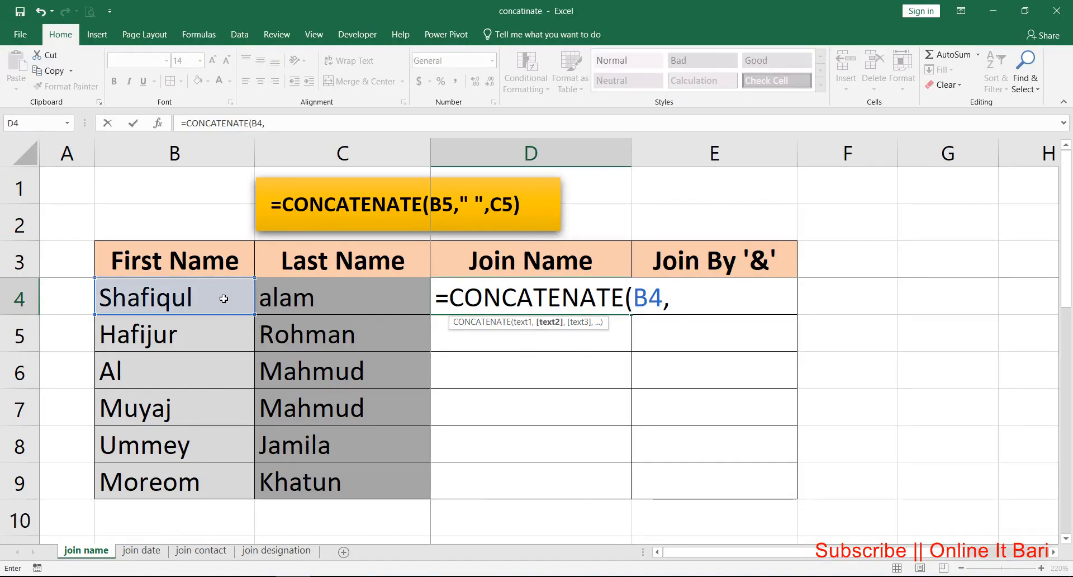
{"action": "left_click", "coordinate": [323, 299]}
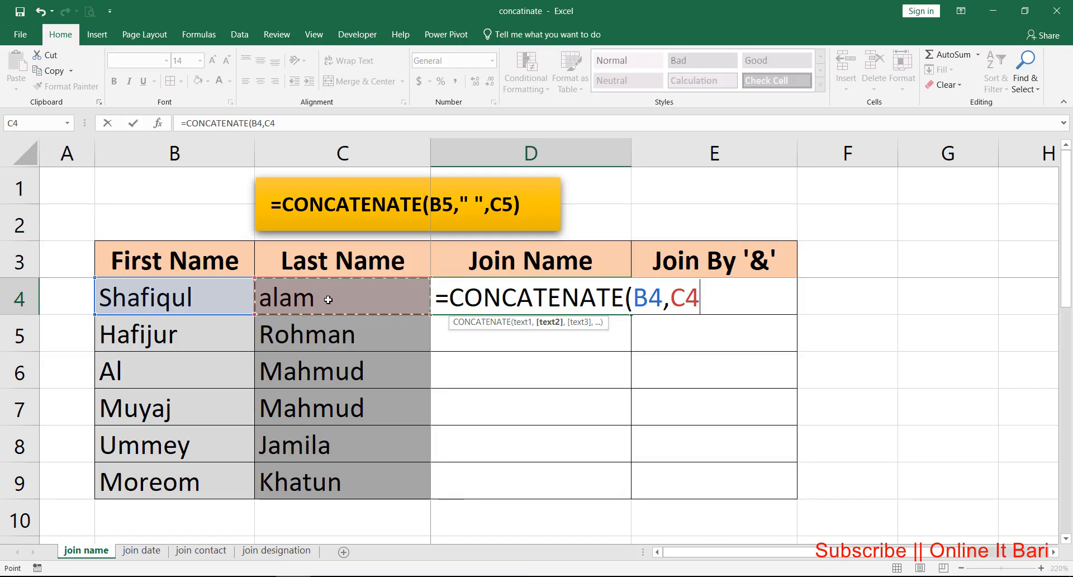
{"action": "key", "text": "Return"}
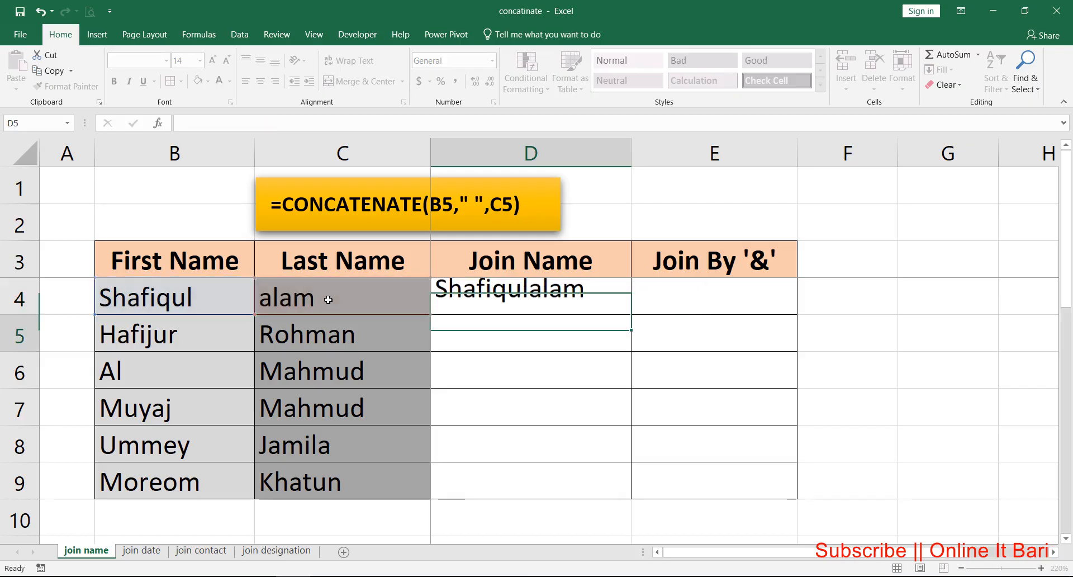
Step: Fill the D4 formula down through D9, and clear the results from D4:D9
{"action": "left_click", "coordinate": [506, 293]}
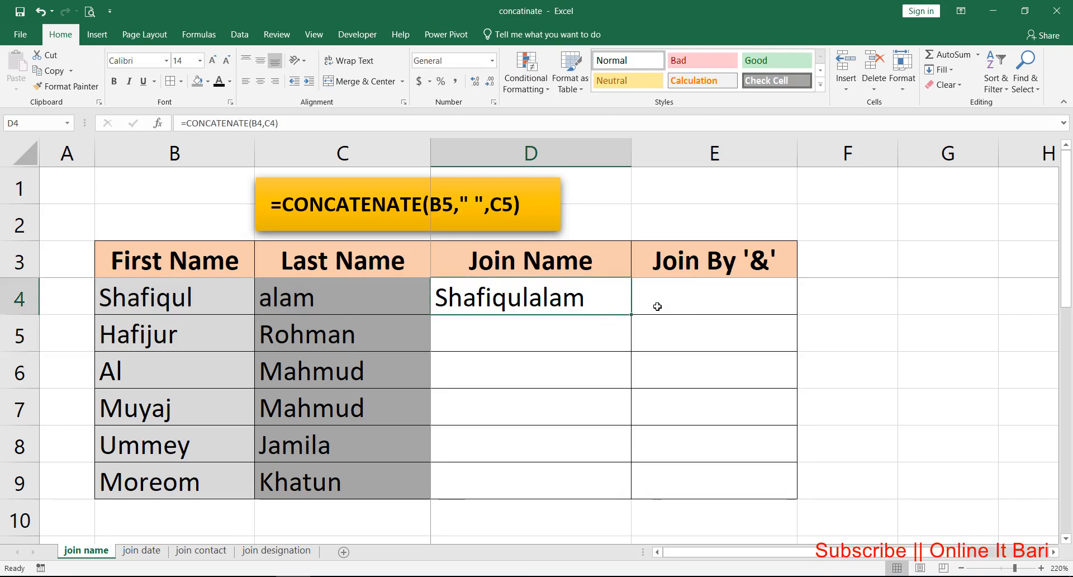
{"action": "double_click", "coordinate": [631, 313]}
{"action": "left_click", "coordinate": [557, 297]}
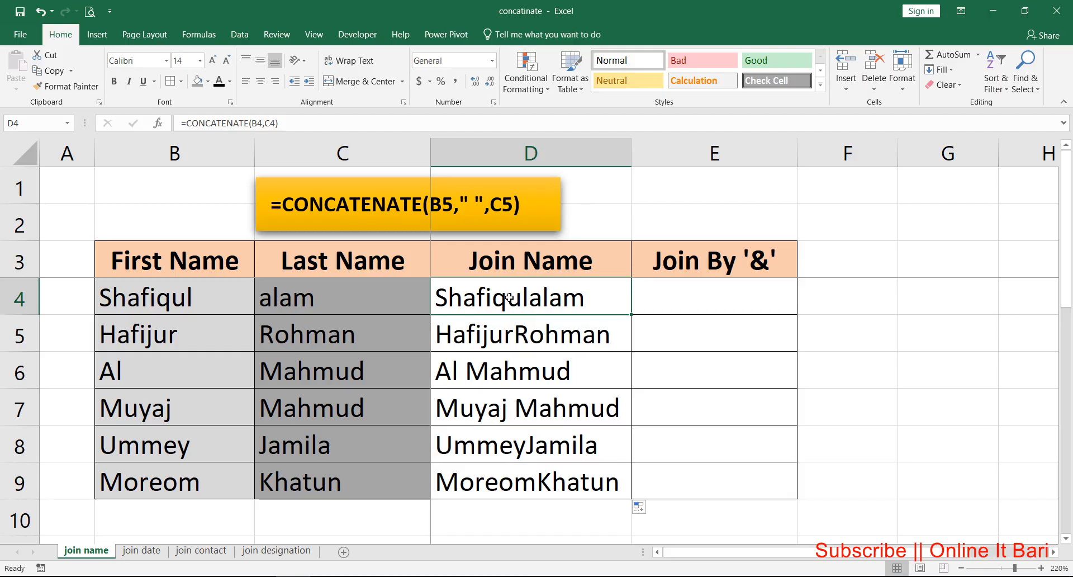
{"action": "left_click_drag", "start_coordinate": [512, 298], "coordinate": [516, 476]}
{"action": "key", "text": "Delete"}
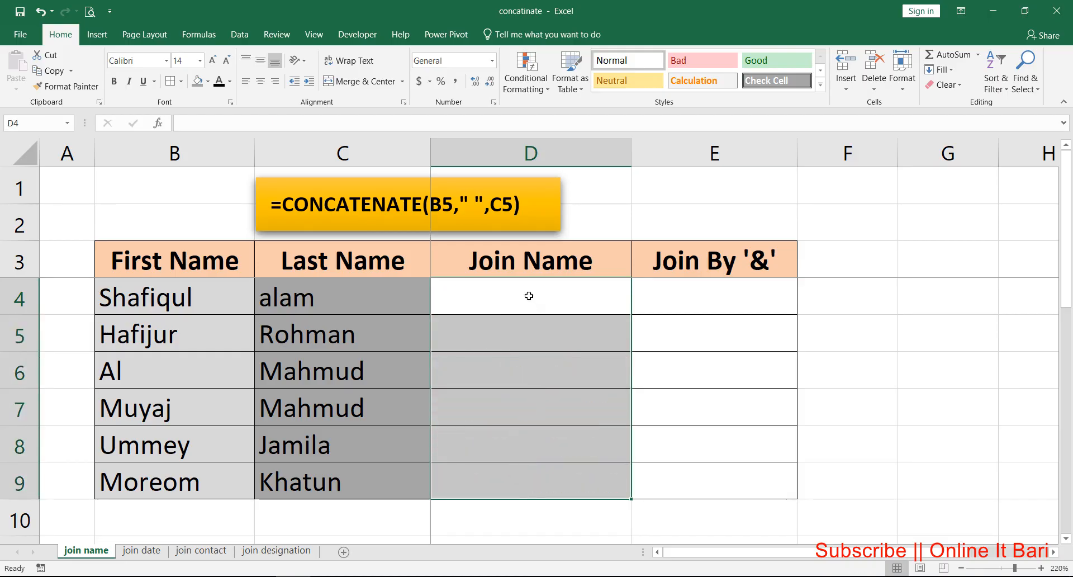
Step: Enter the formula =CONCATENATE(B4," ",C4) in cell D4 to join the first and last names with a space
{"action": "left_click", "coordinate": [528, 296]}
{"action": "type", "text": "=cont"}
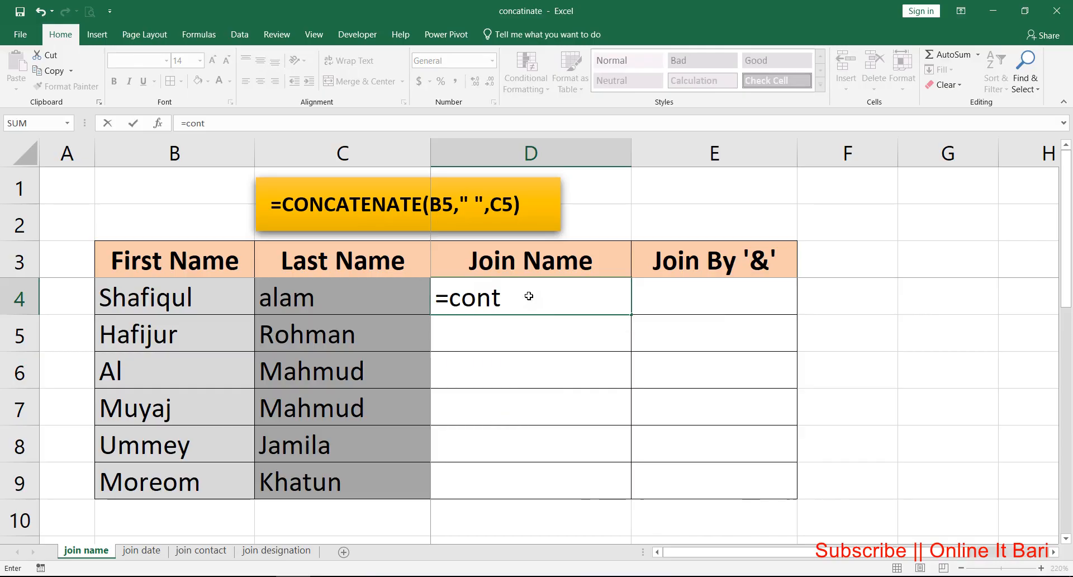
{"action": "key", "text": "BackSpace"}
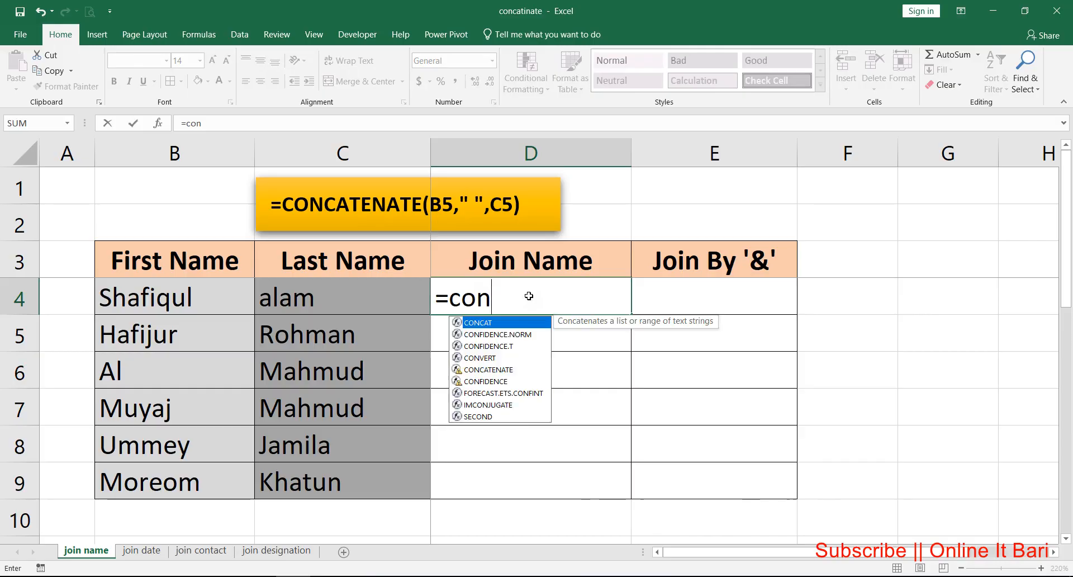
{"action": "type", "text": "c"}
{"action": "key", "text": "Down"}
{"action": "key", "text": "Tab"}
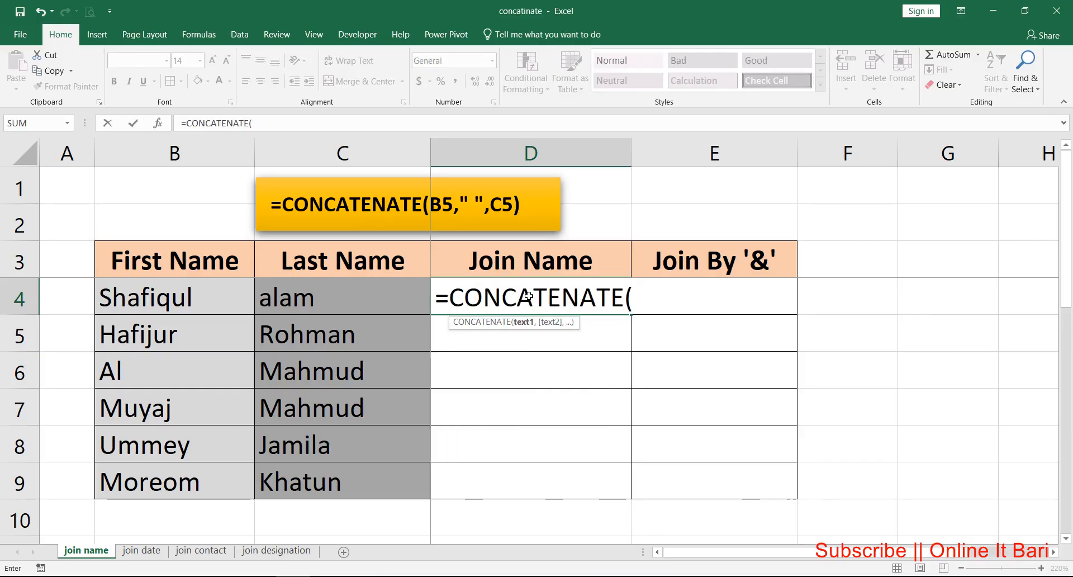
{"action": "left_click", "coordinate": [180, 296]}
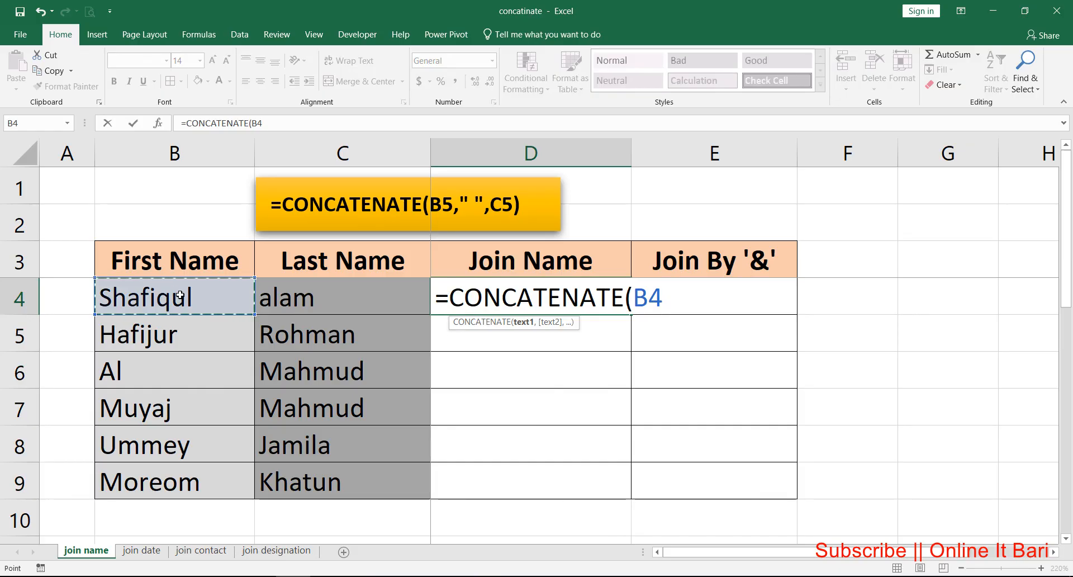
{"action": "type", "text": ","}
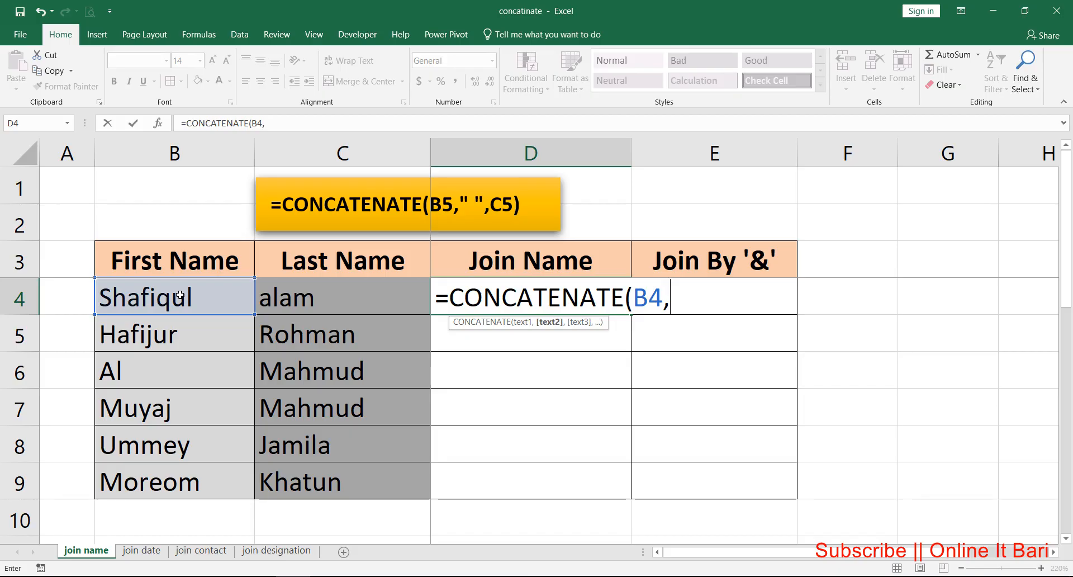
{"action": "type", "text": "\" \","}
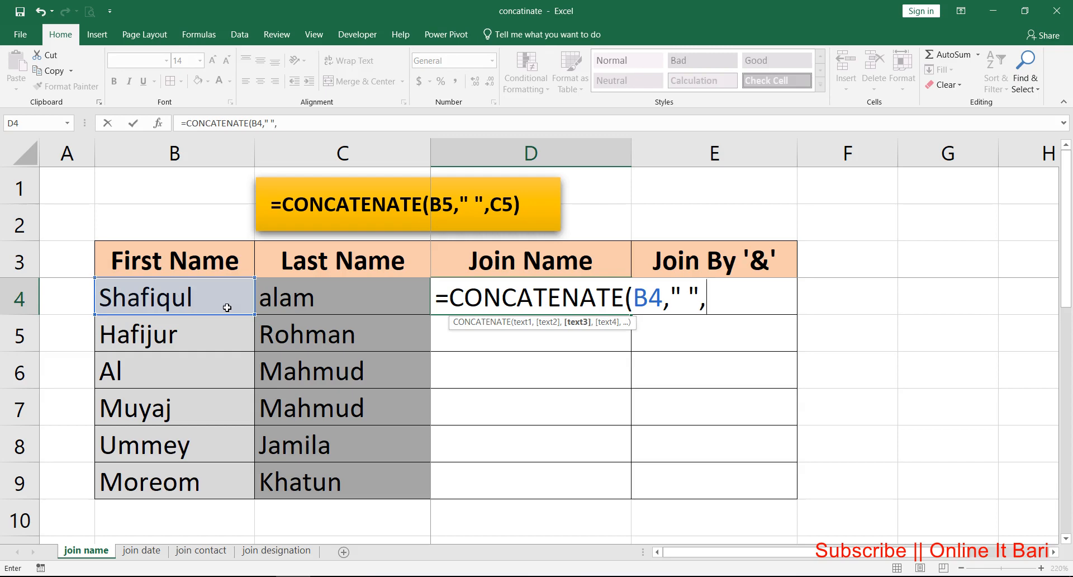
{"action": "left_click", "coordinate": [299, 291]}
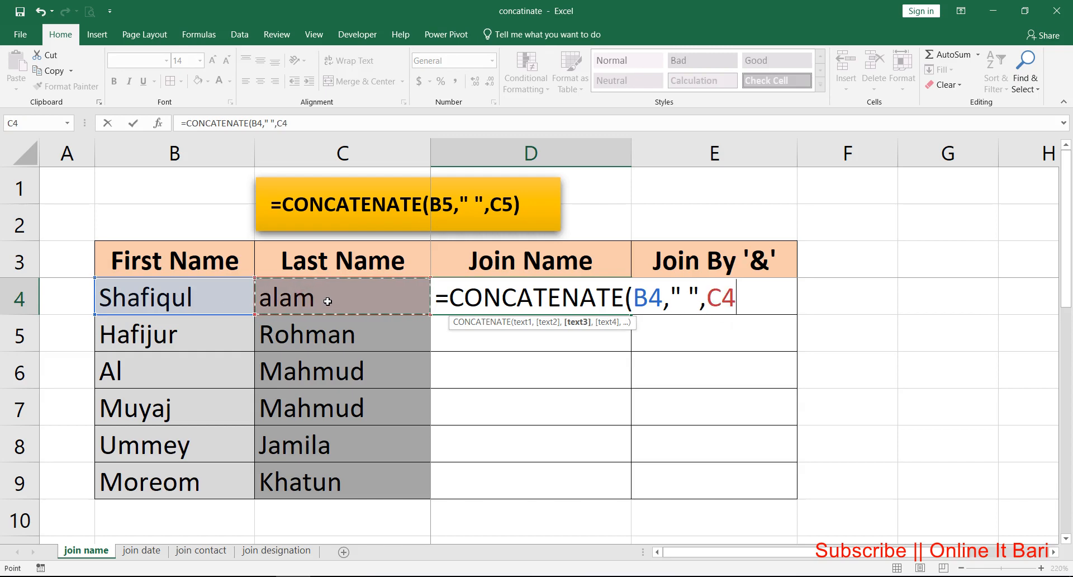
{"action": "key", "text": "Return"}
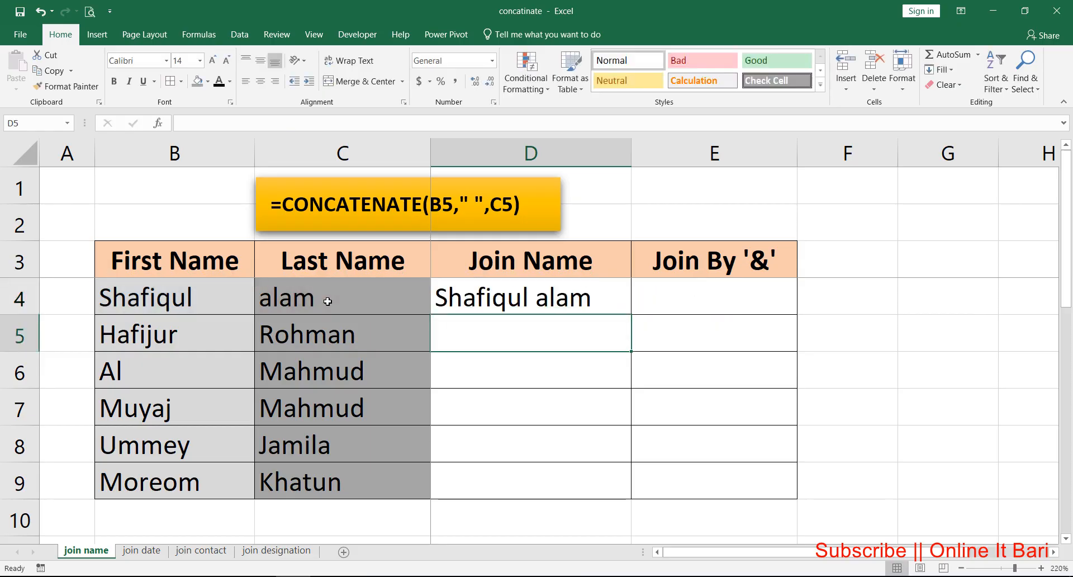
Step: Fill the CONCATENATE formula from D4 down through D9 in the Join Name column
{"action": "left_click", "coordinate": [527, 295]}
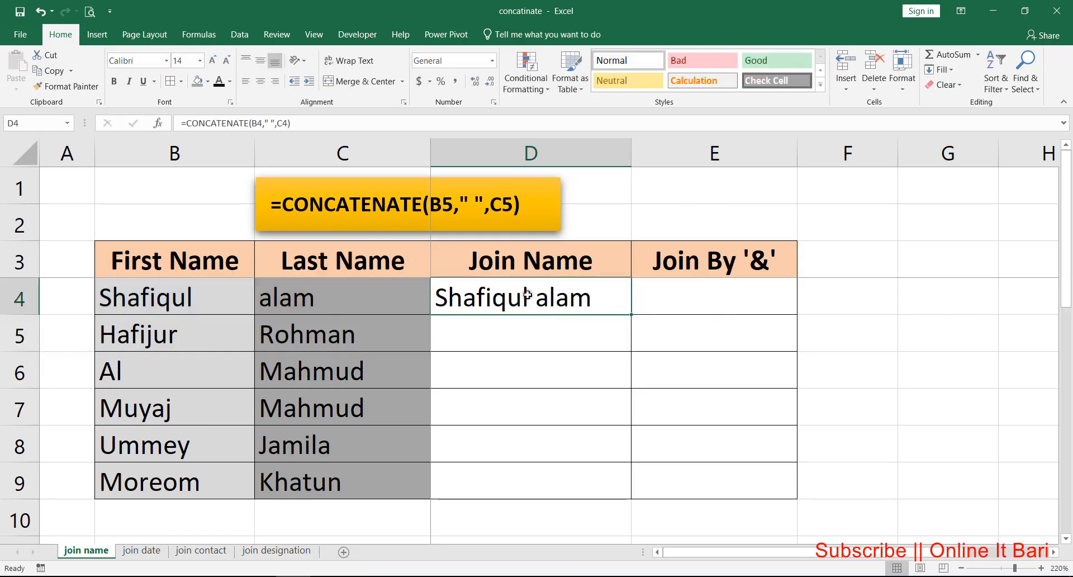
{"action": "double_click", "coordinate": [626, 317]}
{"action": "left_click", "coordinate": [581, 301]}
{"action": "left_click", "coordinate": [675, 305]}
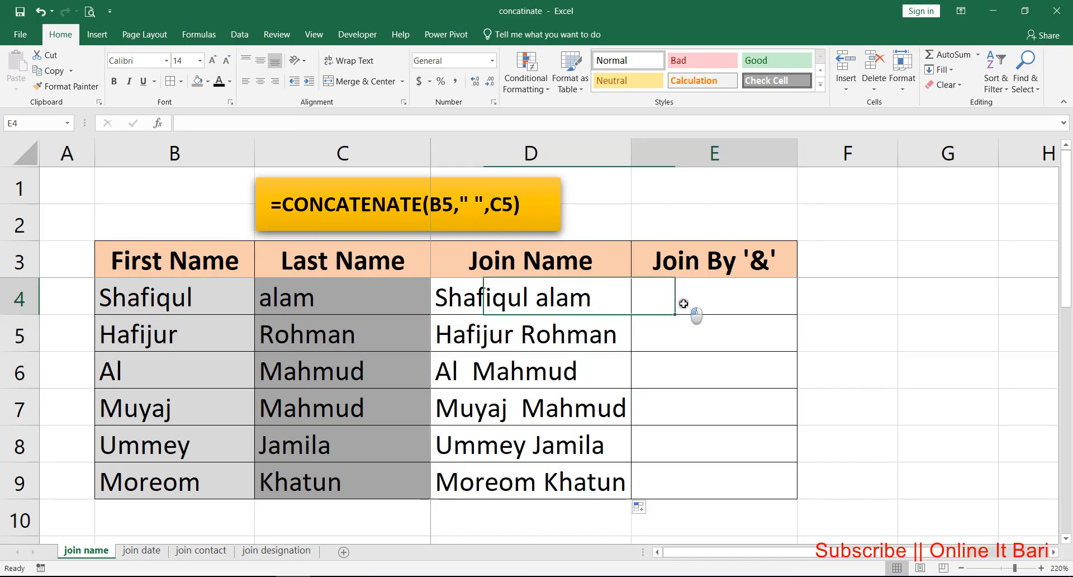
{"action": "left_click", "coordinate": [534, 307]}
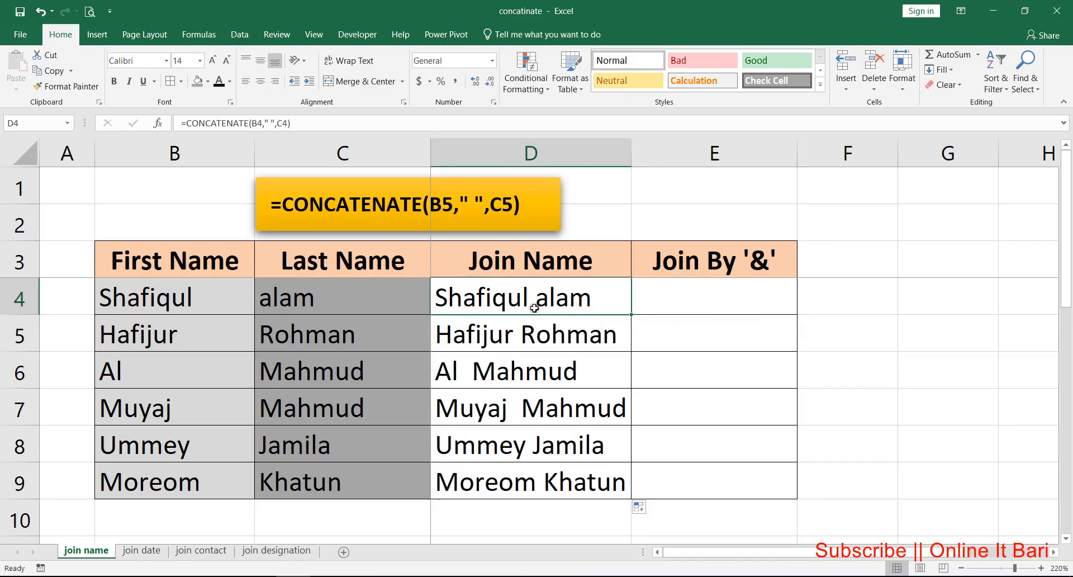
Step: Enter the formula =B4&" "&C4 in cell E4 to join the names with the ampersand operator
{"action": "left_click", "coordinate": [697, 305]}
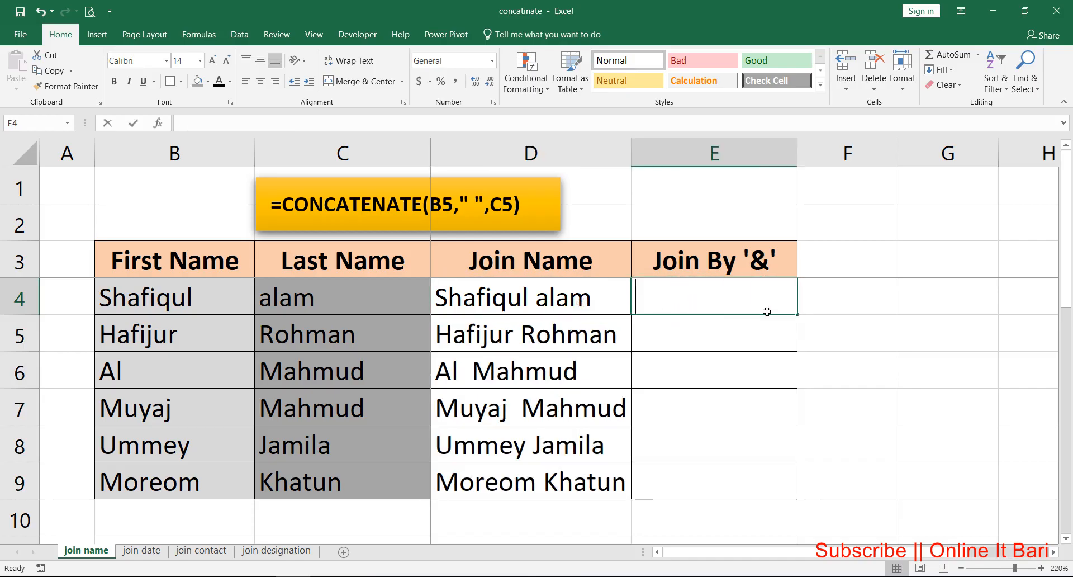
{"action": "type", "text": "="}
{"action": "left_click", "coordinate": [192, 301]}
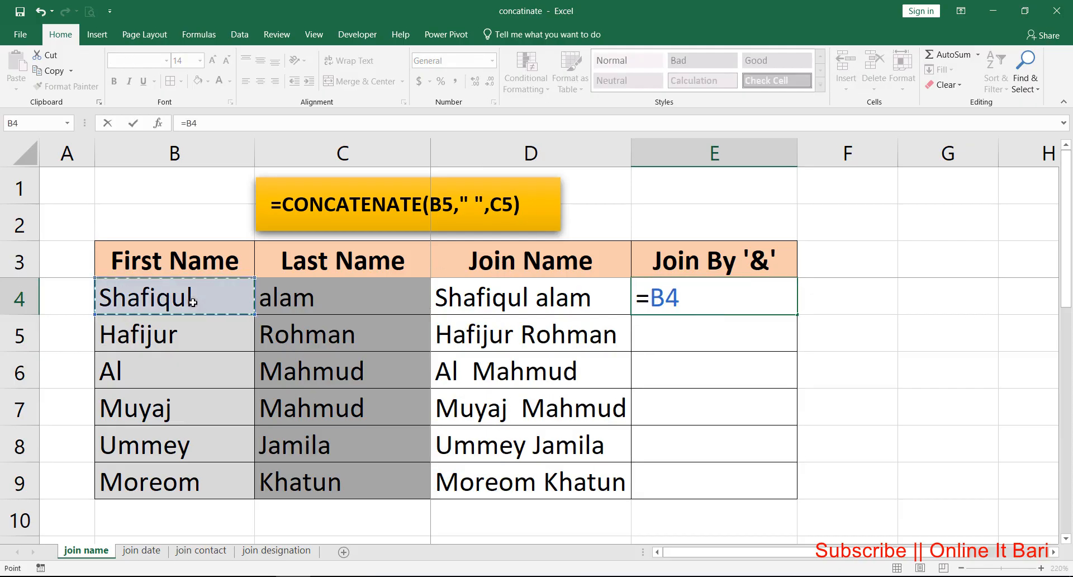
{"action": "type", "text": "&"}
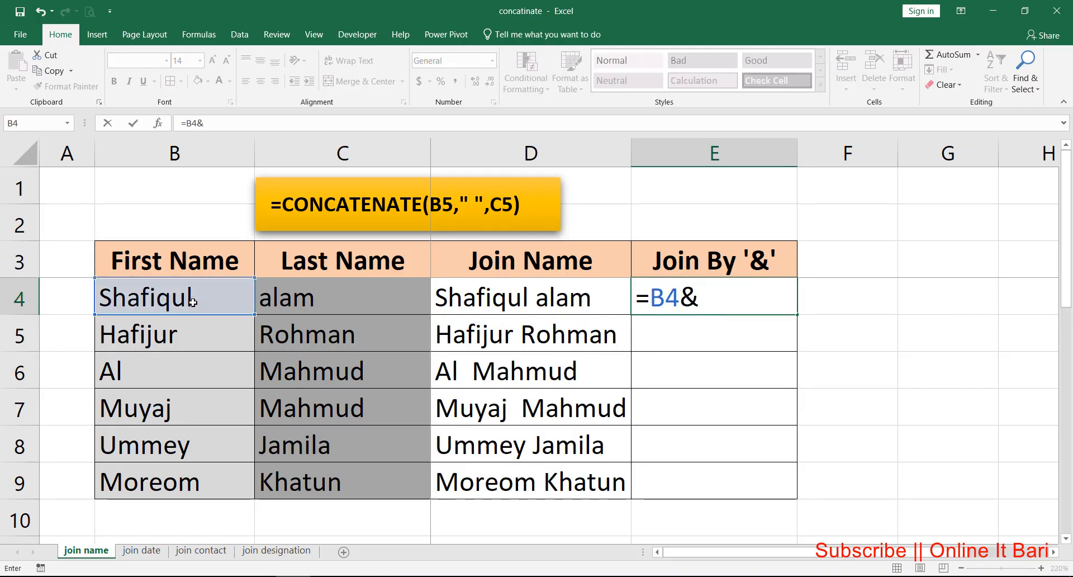
{"action": "type", "text": "\" \"&"}
{"action": "left_click", "coordinate": [322, 302]}
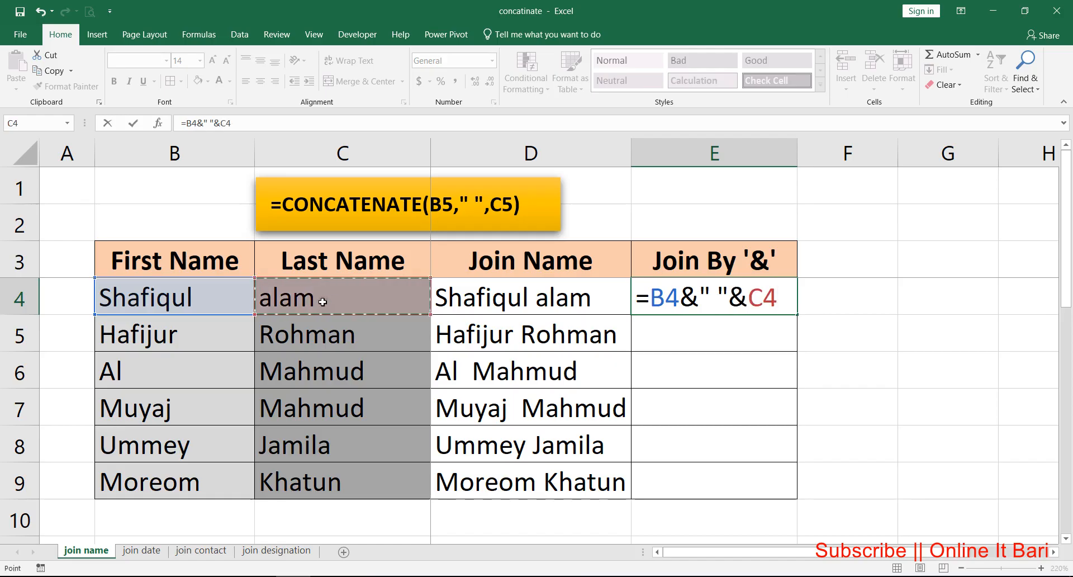
{"action": "key", "text": "Return"}
Step: Fill the ampersand formula from E4 down through E9 and autofit column E to its contents
{"action": "left_click", "coordinate": [692, 307]}
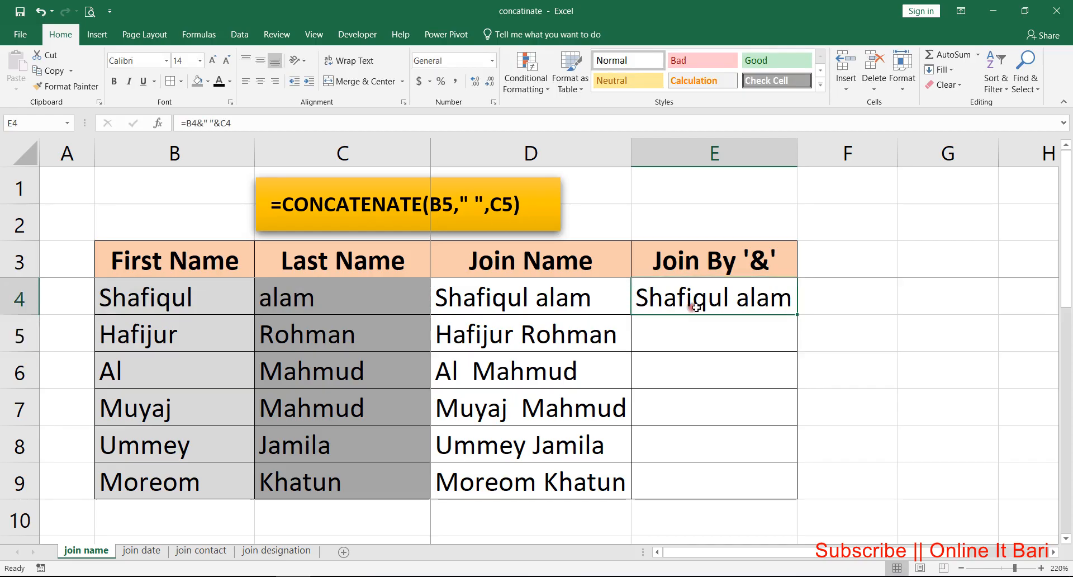
{"action": "double_click", "coordinate": [795, 317]}
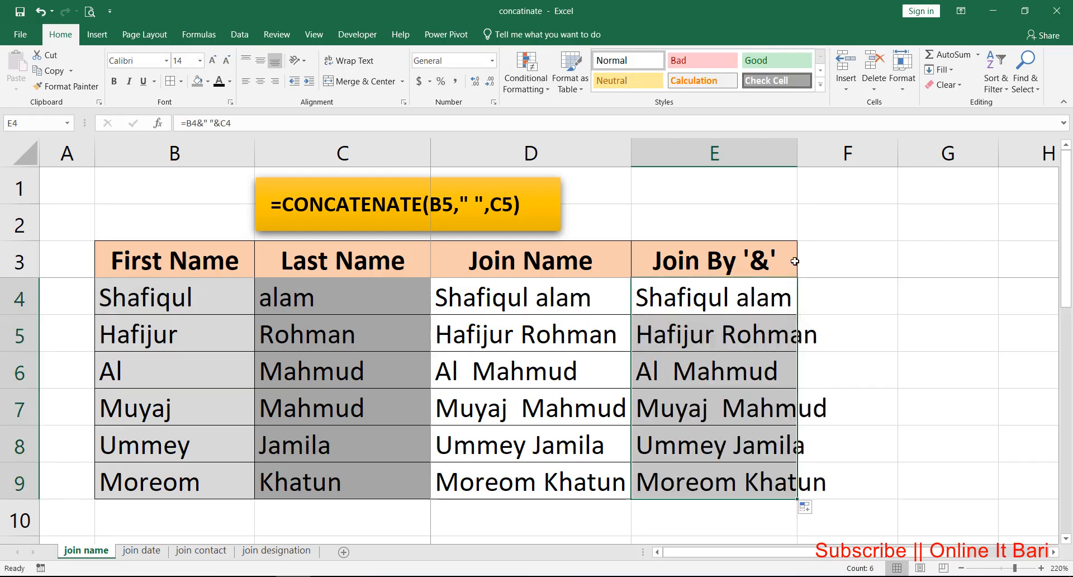
{"action": "double_click", "coordinate": [797, 153]}
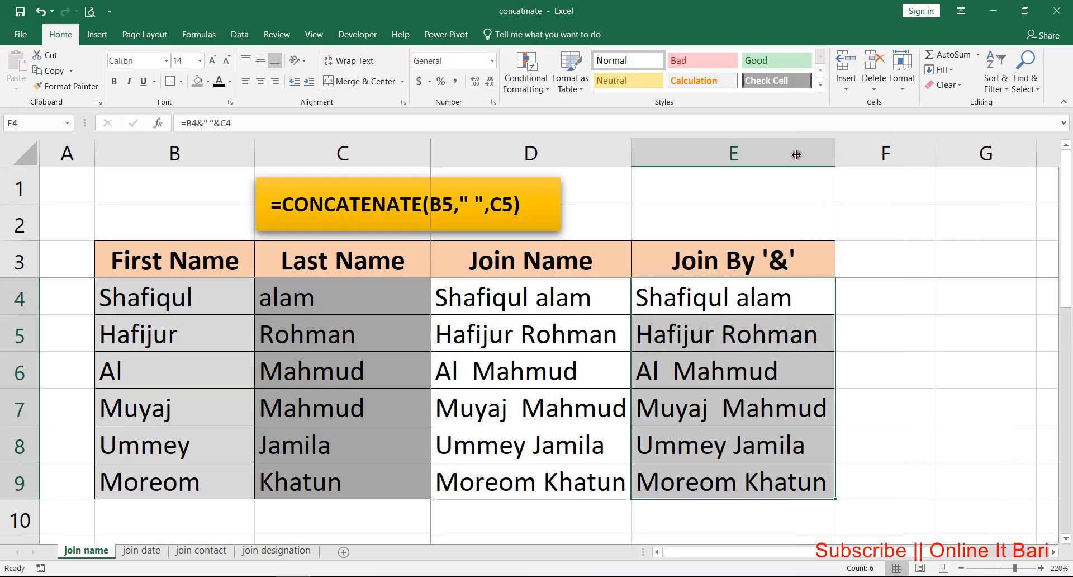
{"action": "left_click", "coordinate": [733, 293]}
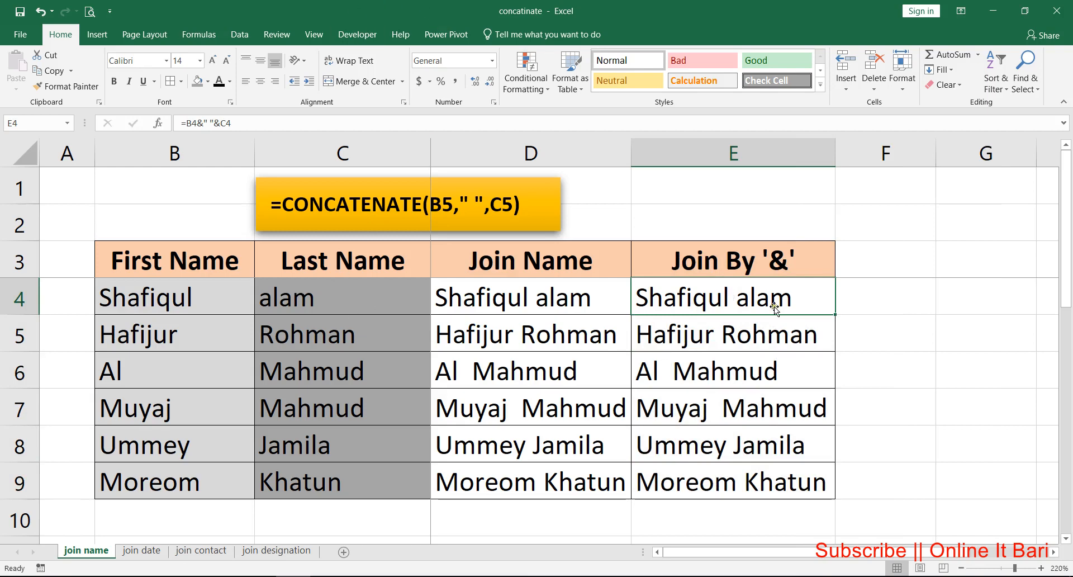
Step: Switch to the join date worksheet
{"action": "left_click", "coordinate": [142, 550]}
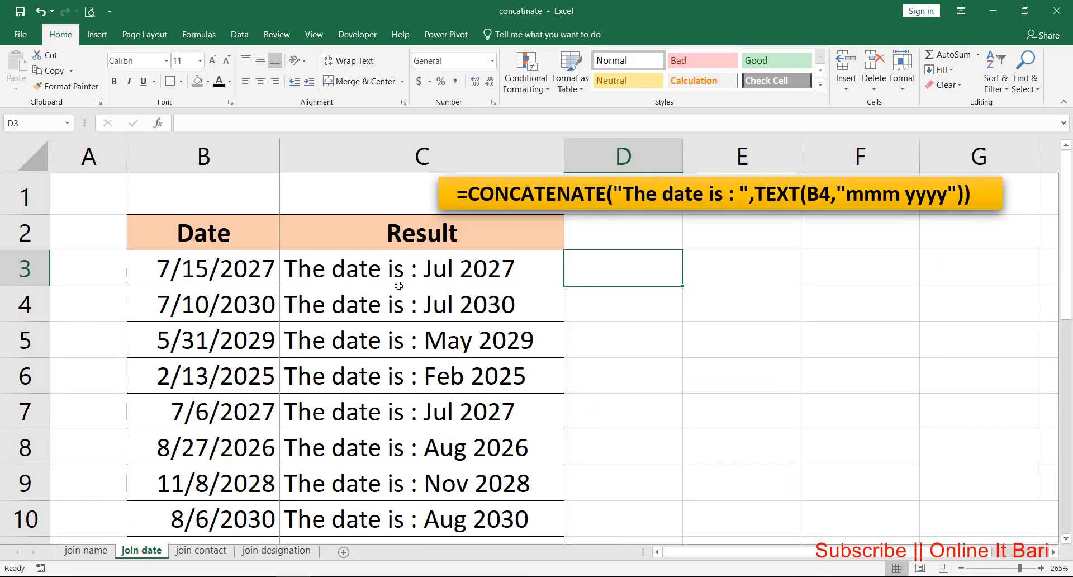
Step: Clear the existing results from C3 through C10 in the Result column
{"action": "left_click", "coordinate": [327, 272]}
{"action": "left_click", "coordinate": [225, 278]}
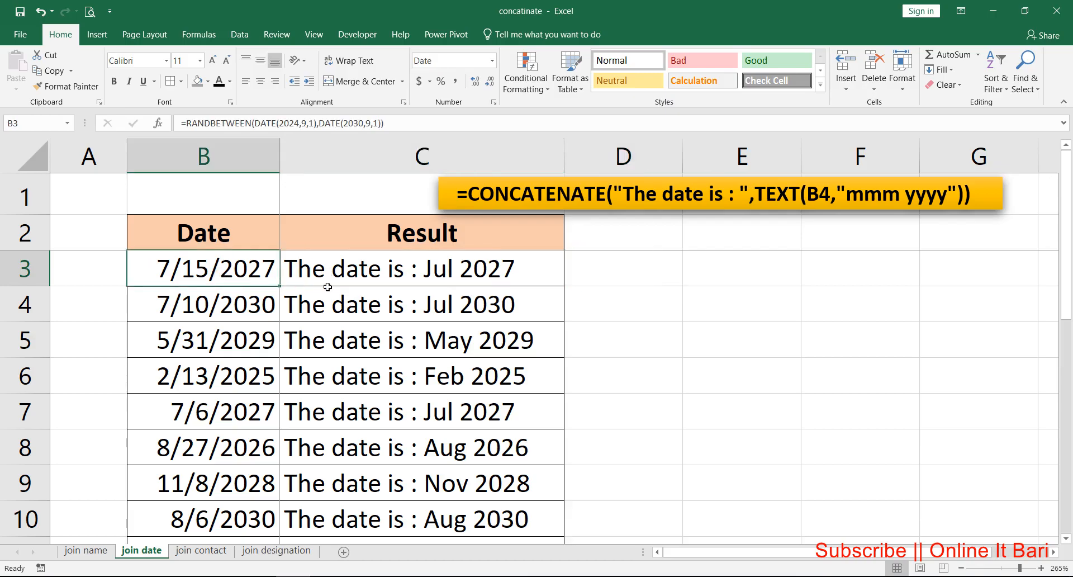
{"action": "left_click", "coordinate": [306, 273]}
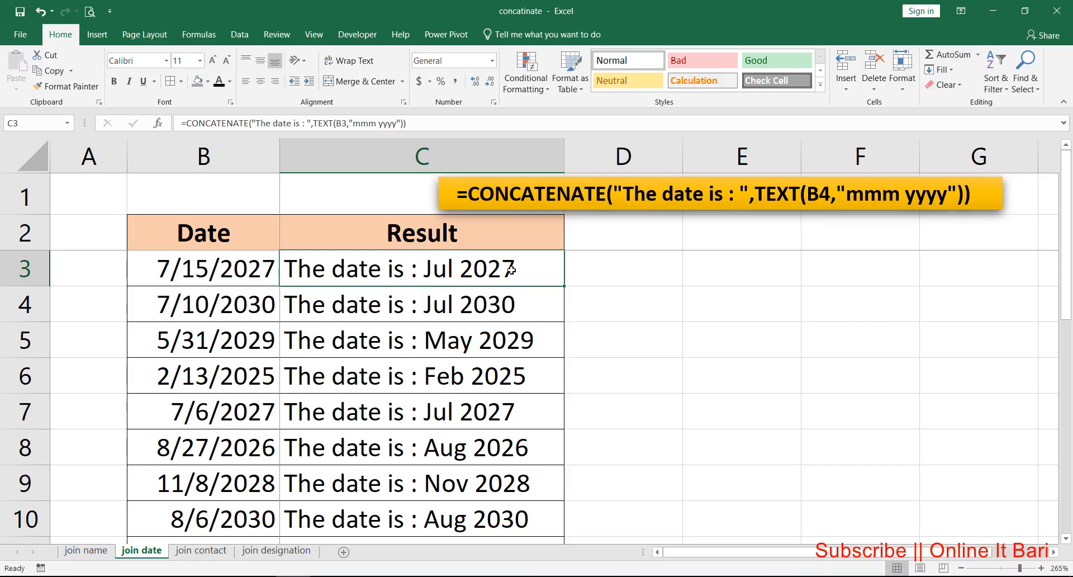
{"action": "left_click_drag", "start_coordinate": [466, 291], "coordinate": [475, 523]}
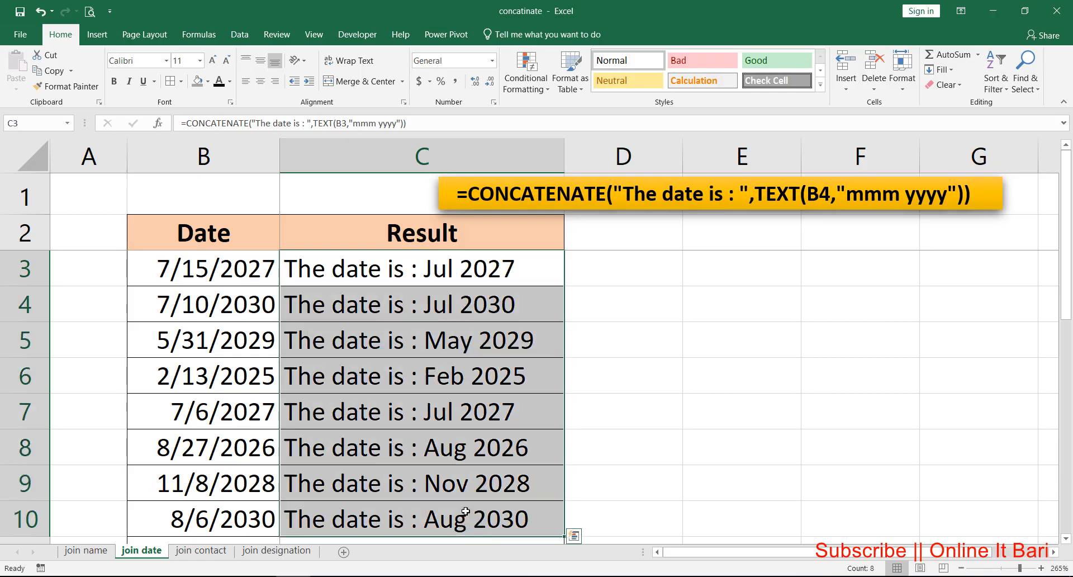
{"action": "key", "text": "Delete"}
Step: Start a CONCATENATE formula in cell C3 with the text "The date is: " as its first argument
{"action": "left_click", "coordinate": [394, 273]}
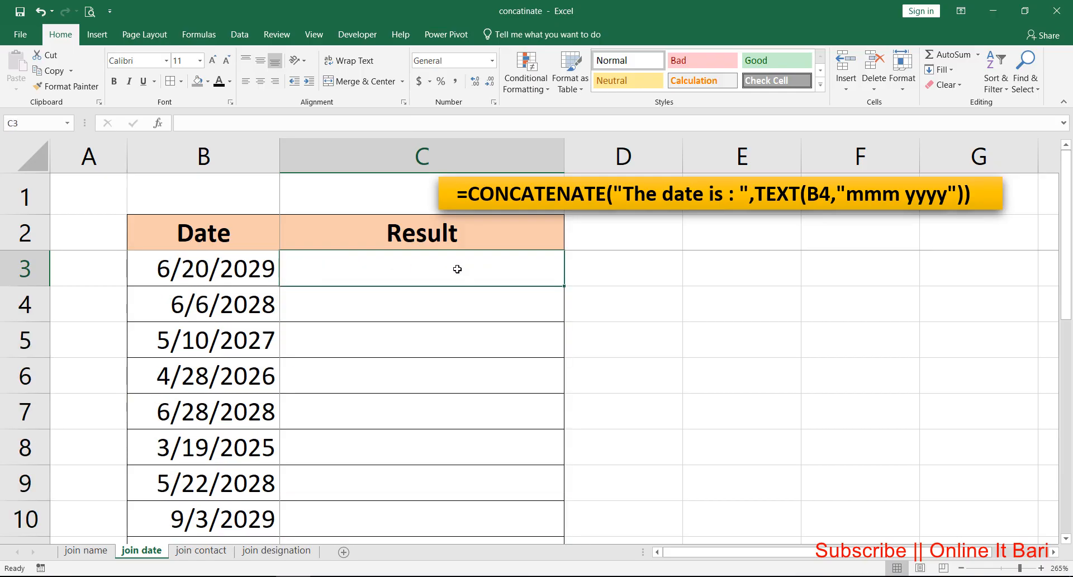
{"action": "type", "text": "=conc"}
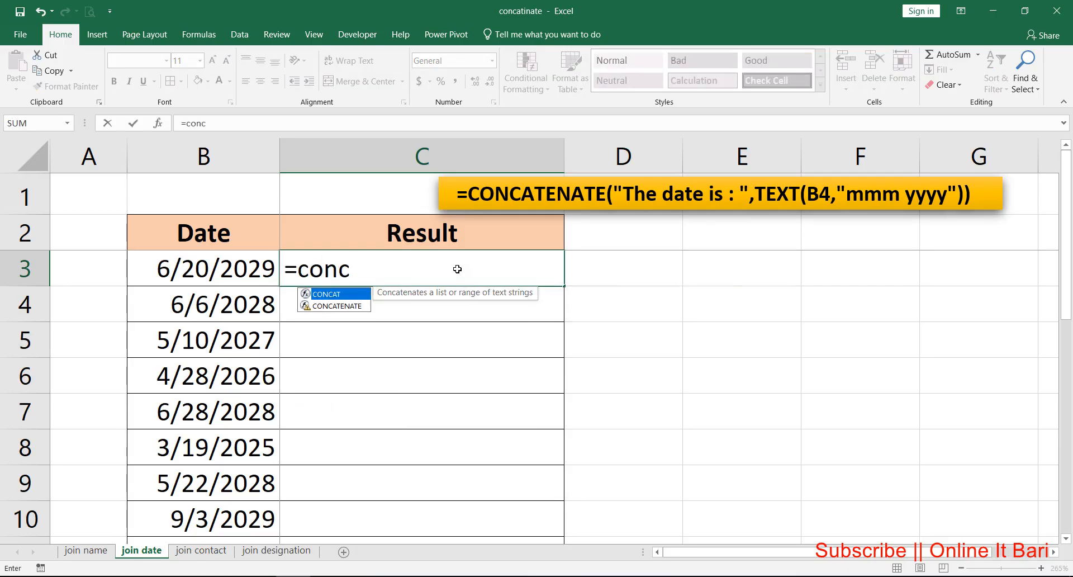
{"action": "key", "text": "Down"}
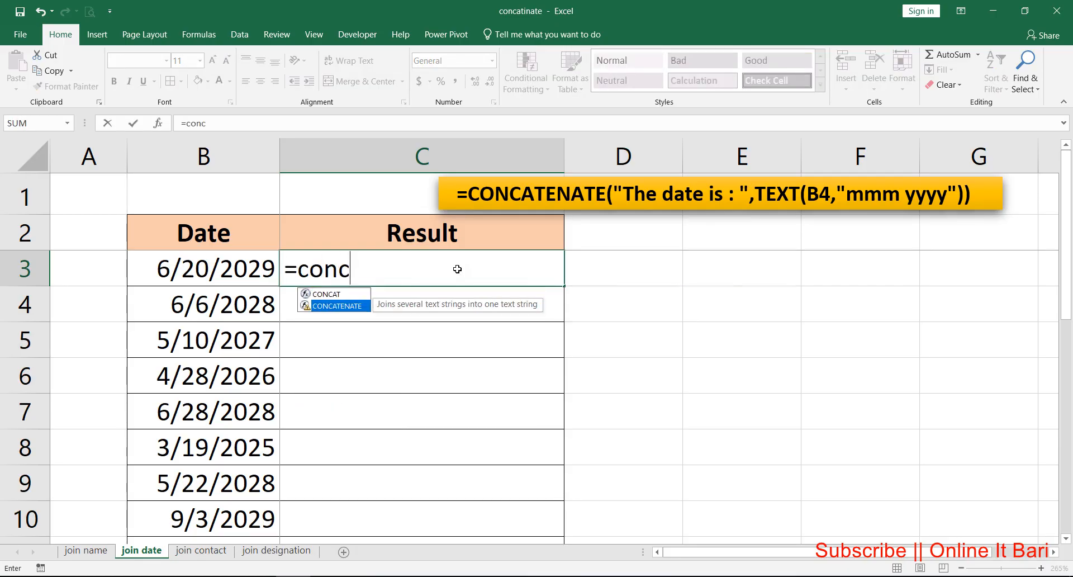
{"action": "key", "text": "Tab"}
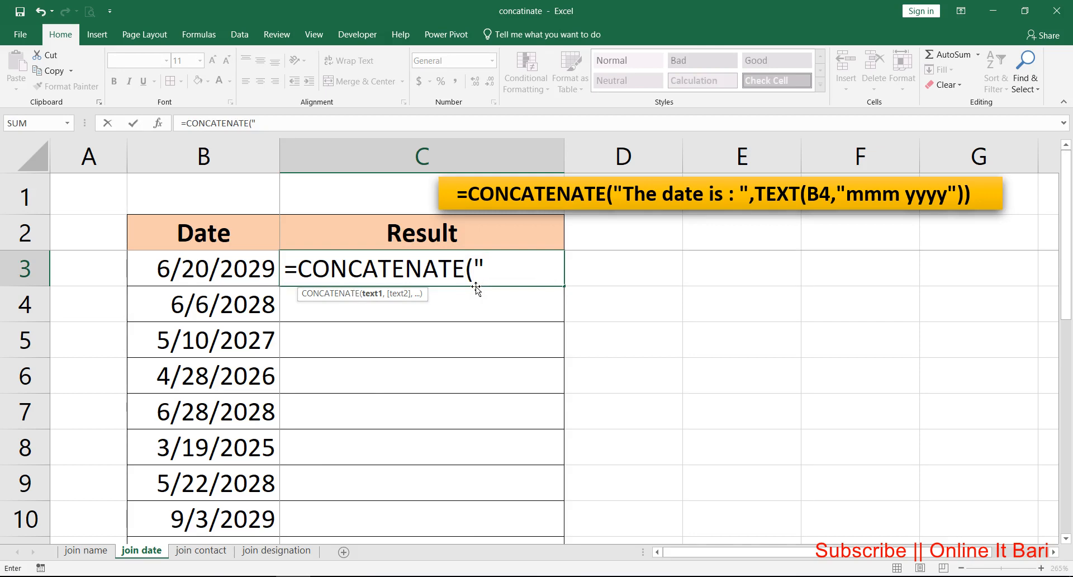
{"action": "type", "text": "\"The da"}
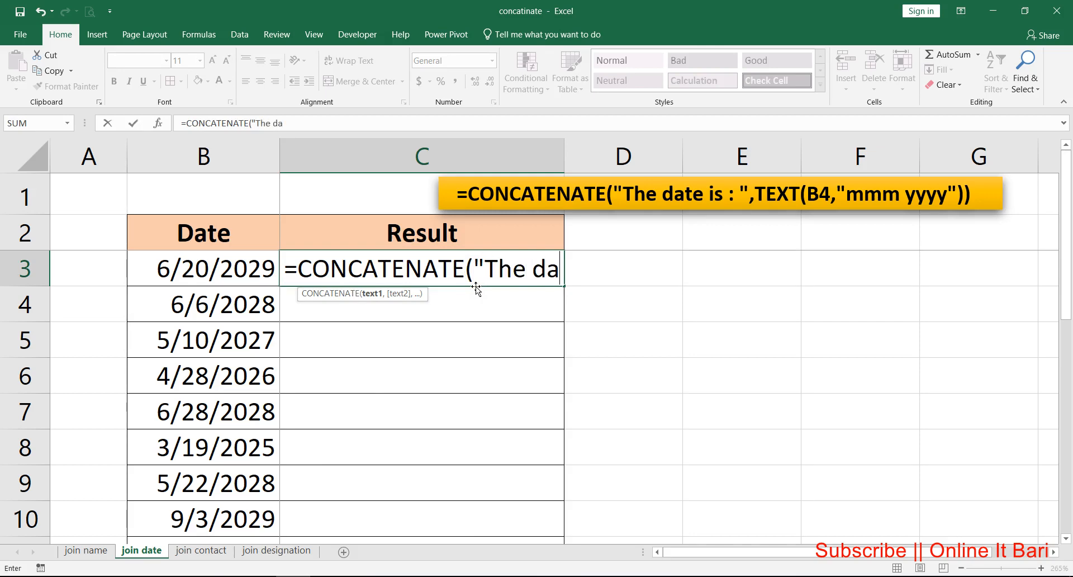
{"action": "type", "text": "te is: \""}
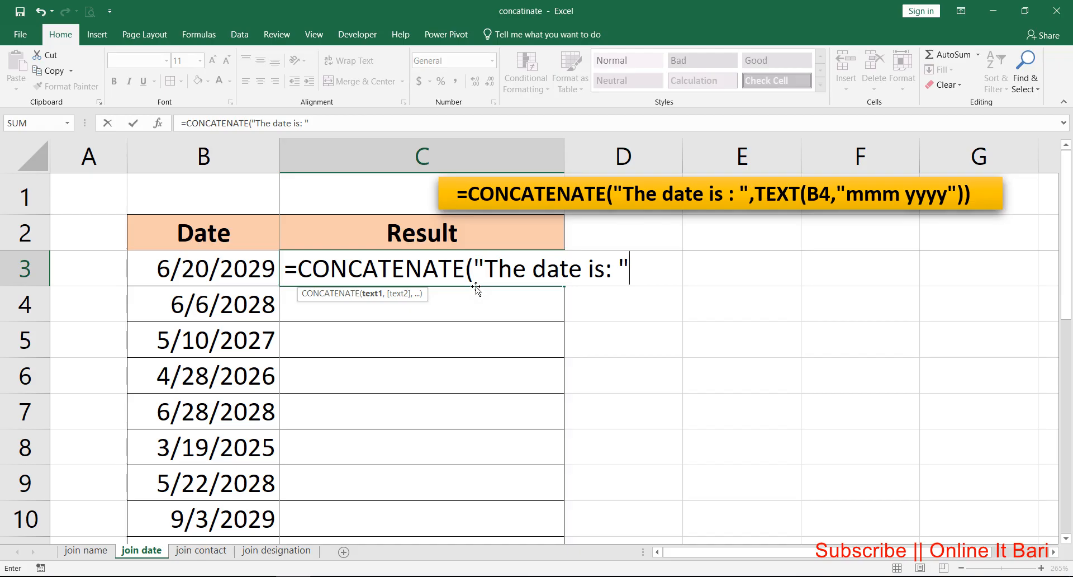
{"action": "type", "text": ","}
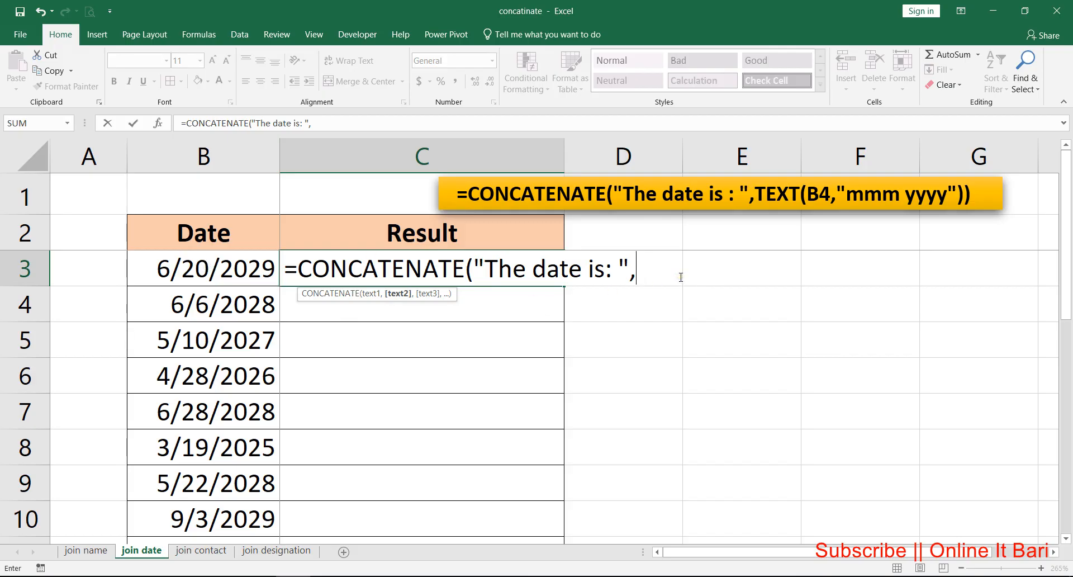
Step: Complete the C3 formula with TEXT(B3,"mmm yyyy") as the second argument and fill it down through C10
{"action": "type", "text": "text"}
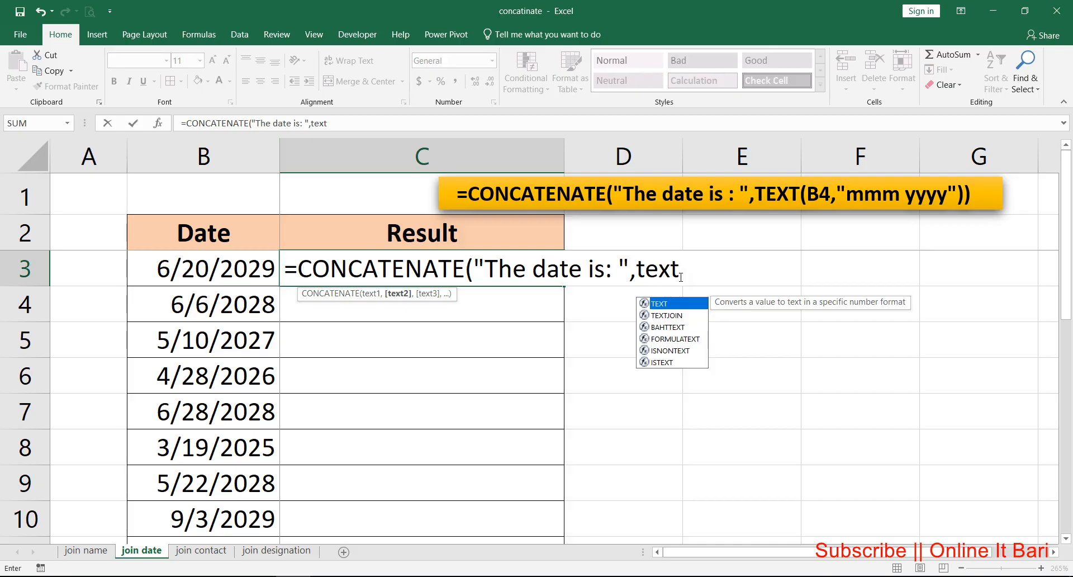
{"action": "key", "text": "Tab"}
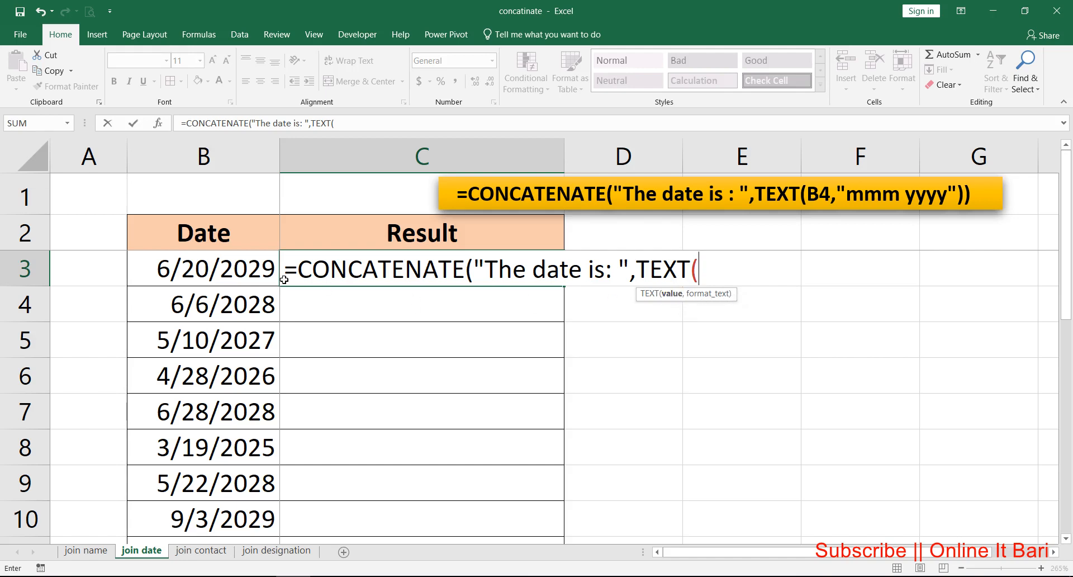
{"action": "left_click", "coordinate": [239, 267]}
{"action": "type", "text": ","}
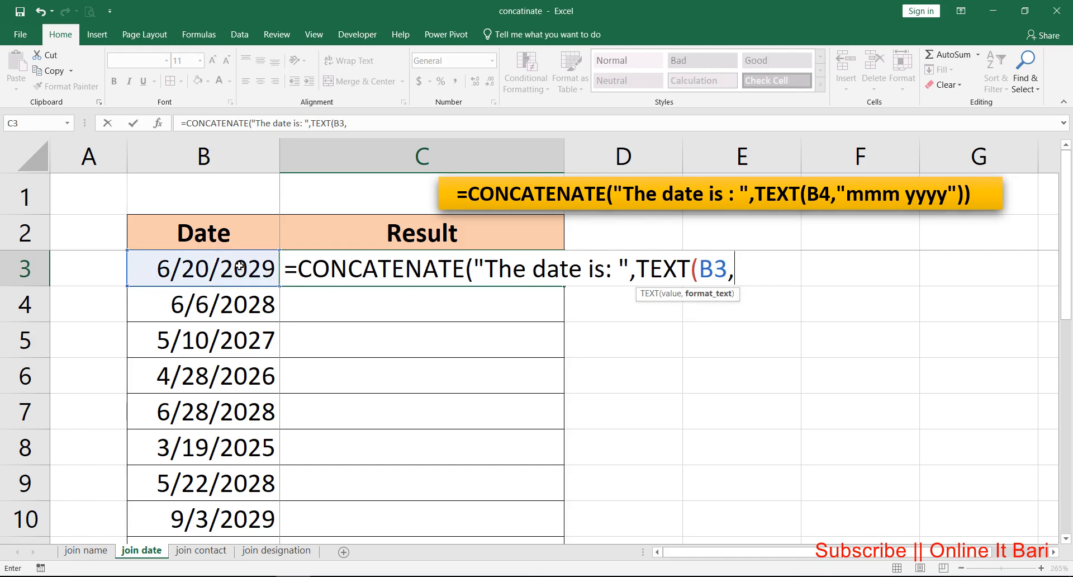
{"action": "type", "text": "\"mmm"}
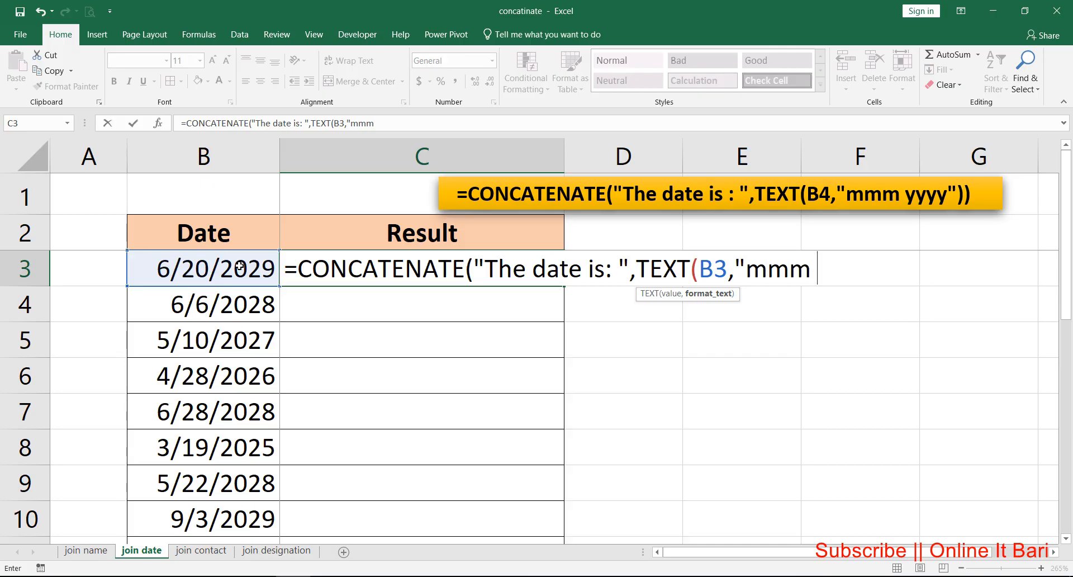
{"action": "type", "text": " yyyy"}
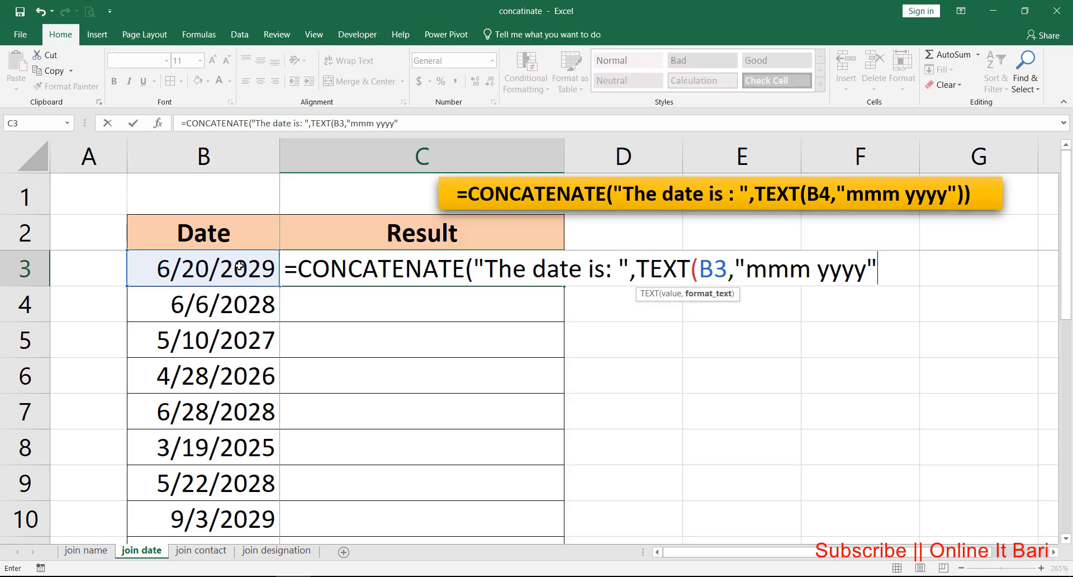
{"action": "type", "text": "))"}
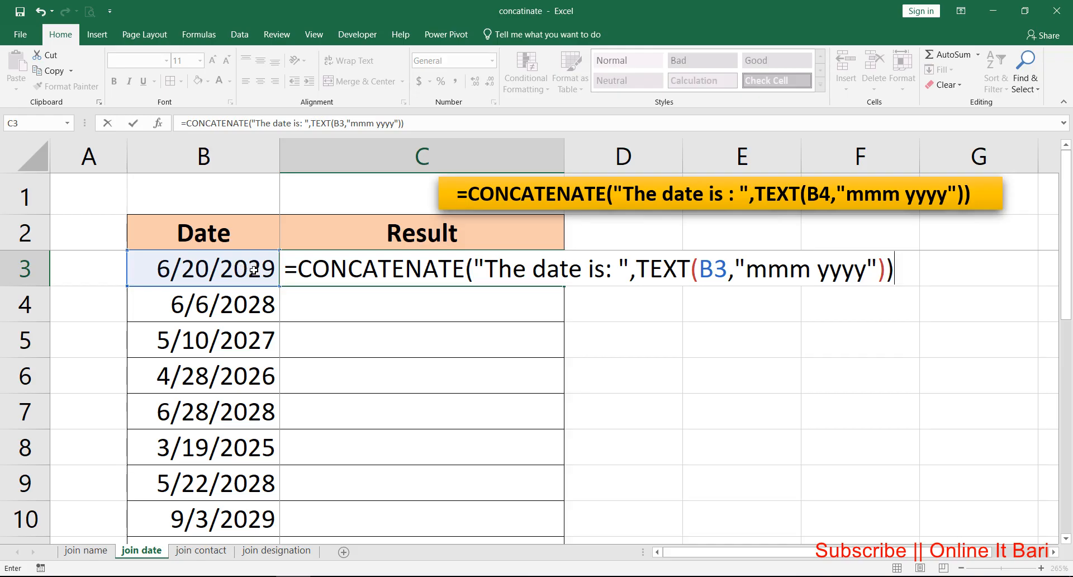
{"action": "key", "text": "Return"}
{"action": "left_click", "coordinate": [505, 262]}
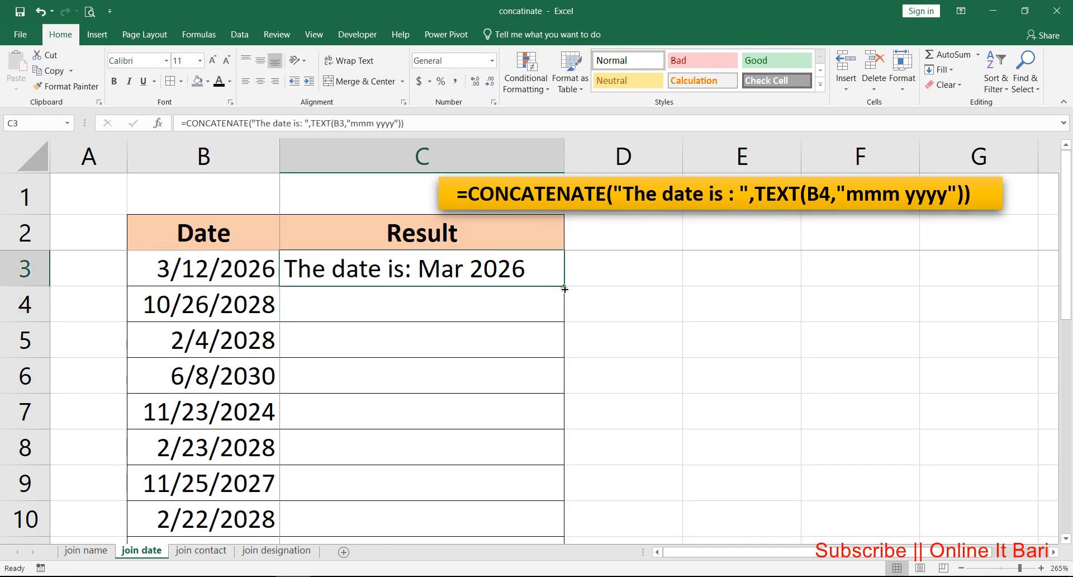
{"action": "left_click_drag", "start_coordinate": [564, 288], "coordinate": [564, 534]}
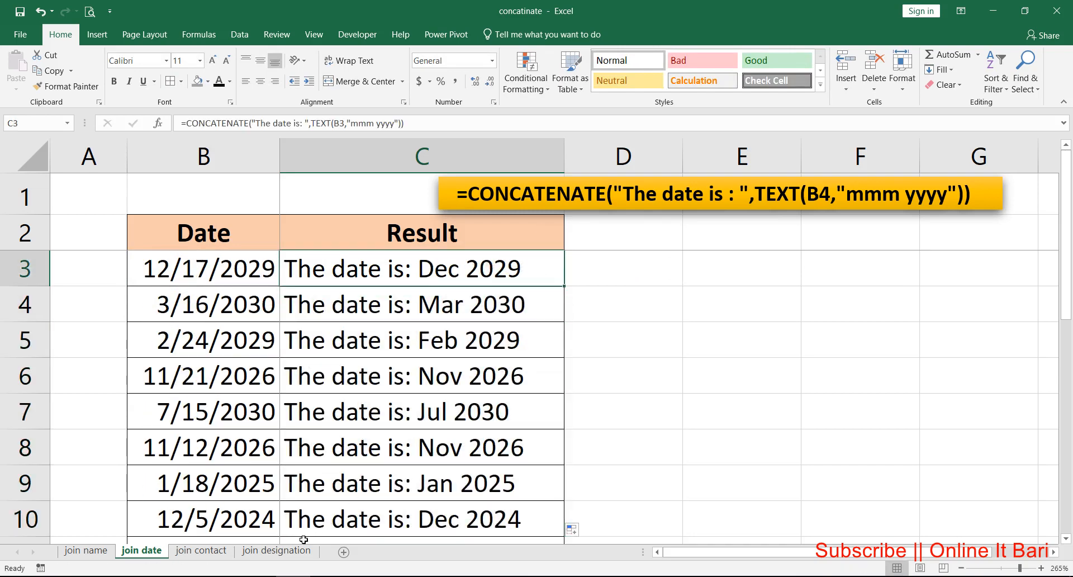
Step: Switch to the join contact worksheet and select the contact numbers in B3 through B11
{"action": "left_click", "coordinate": [205, 551]}
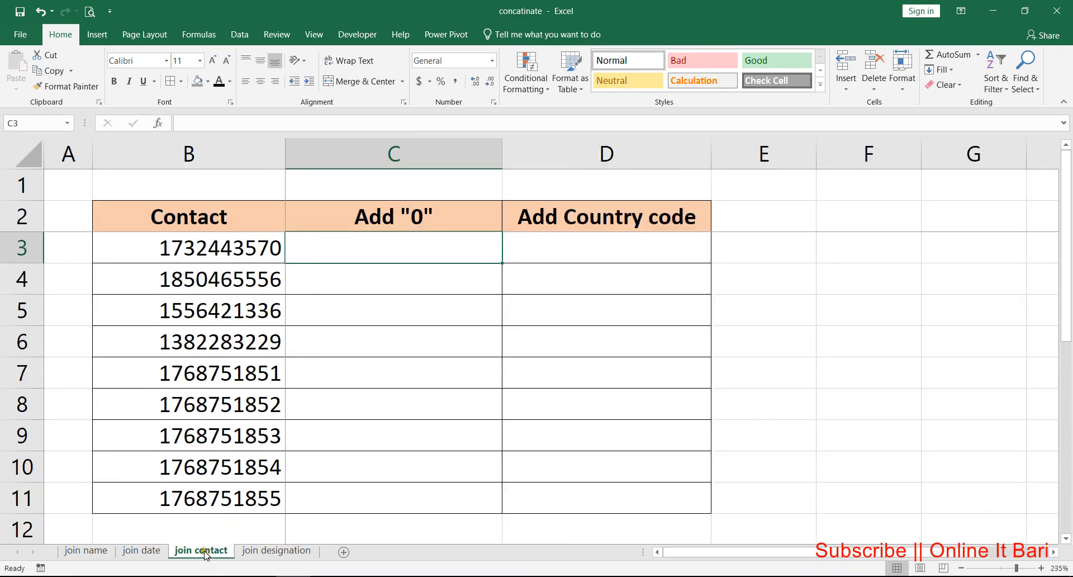
{"action": "left_click_drag", "start_coordinate": [235, 248], "coordinate": [231, 495]}
{"action": "left_click", "coordinate": [217, 247]}
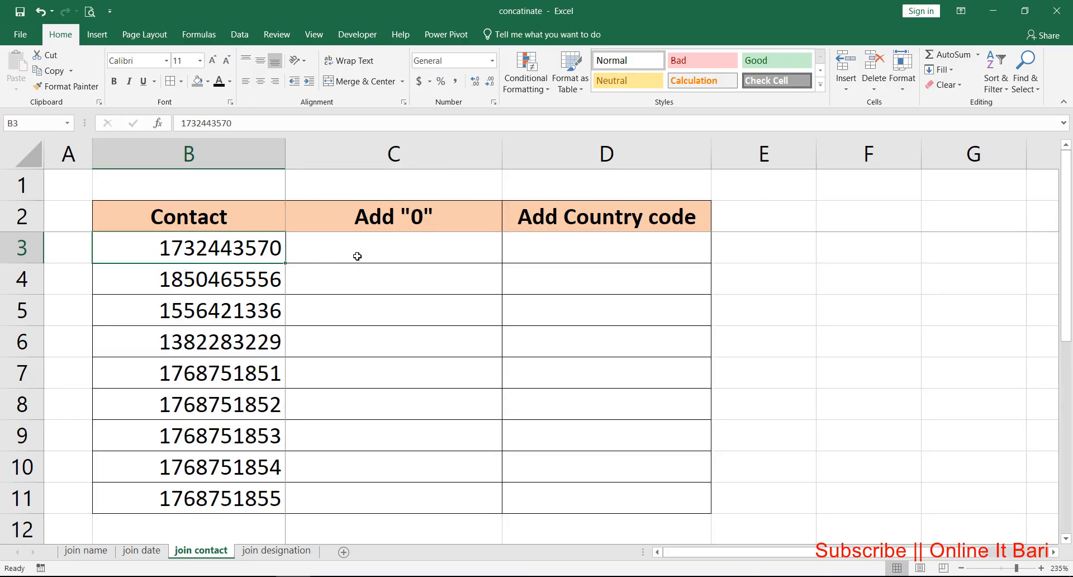
{"action": "left_click", "coordinate": [365, 250]}
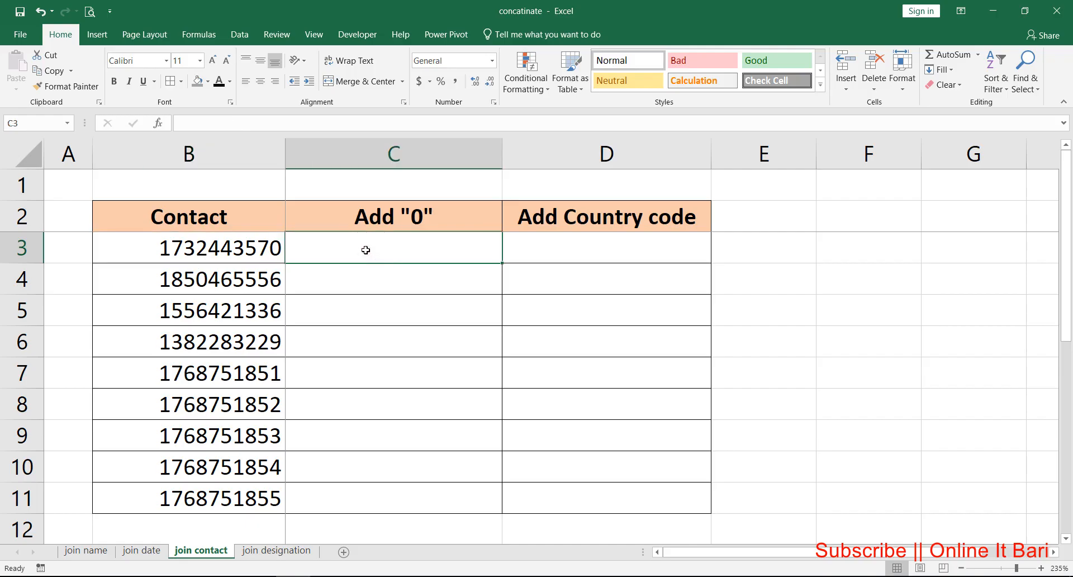
{"action": "left_click_drag", "start_coordinate": [225, 251], "coordinate": [226, 497]}
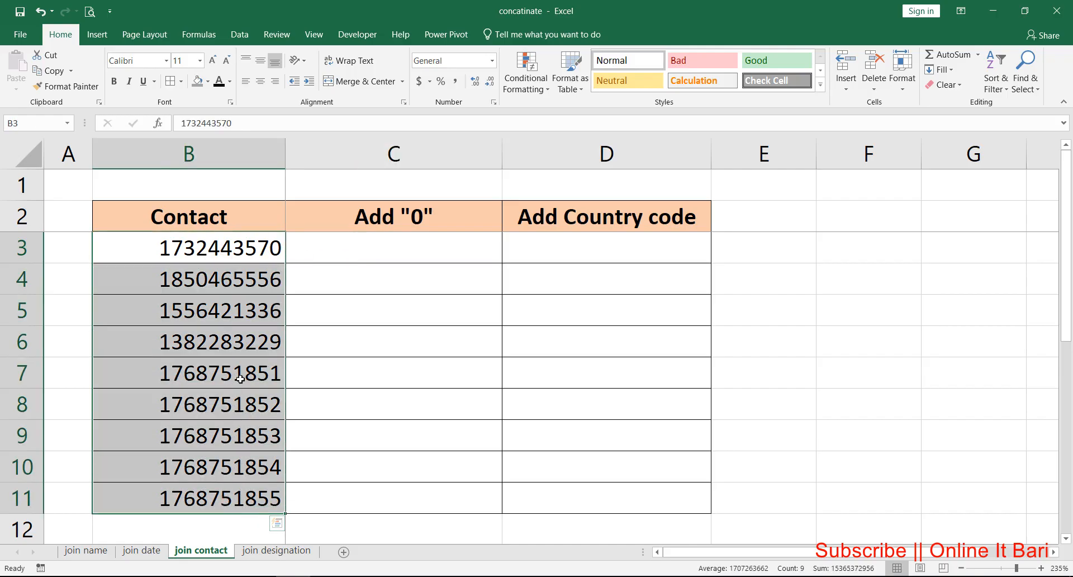
Step: Enter =CONCATENATE("0",B3) in cell C3 and fill it down through C11 in the Add "0" column
{"action": "left_click", "coordinate": [388, 248]}
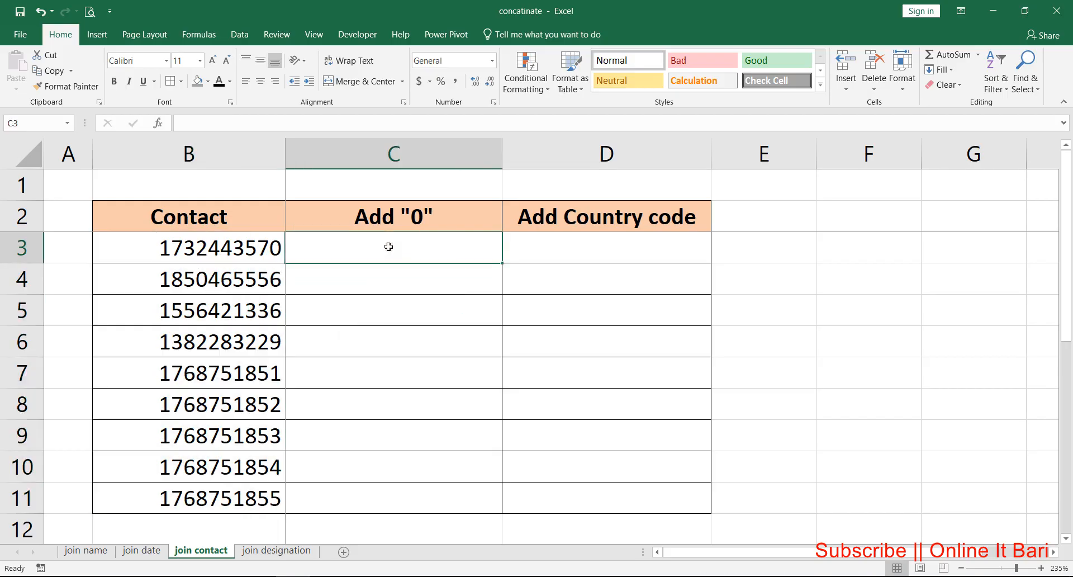
{"action": "type", "text": "=con"}
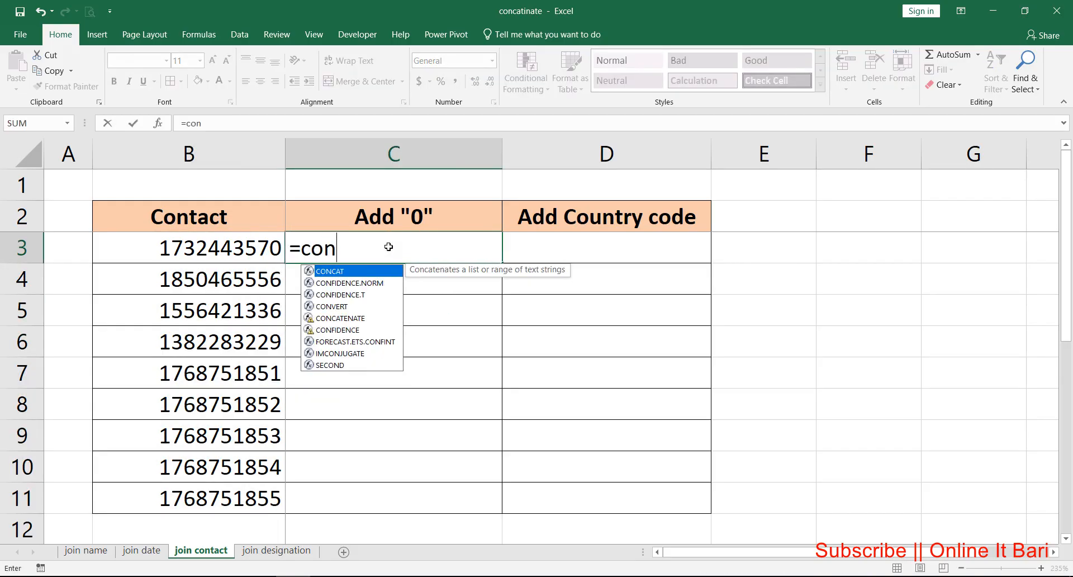
{"action": "type", "text": "ca"}
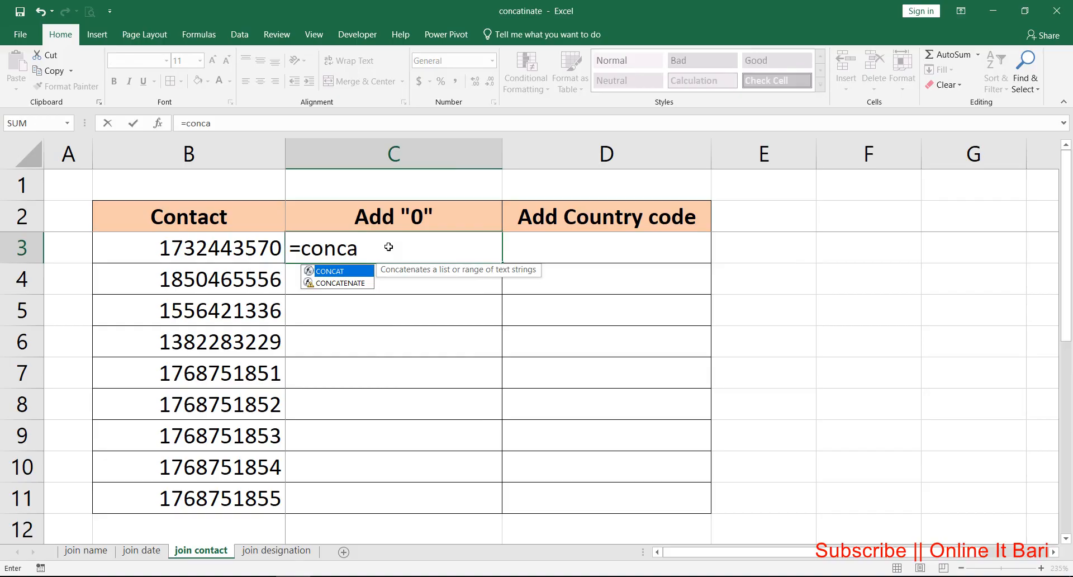
{"action": "key", "text": "Down"}
{"action": "key", "text": "Tab"}
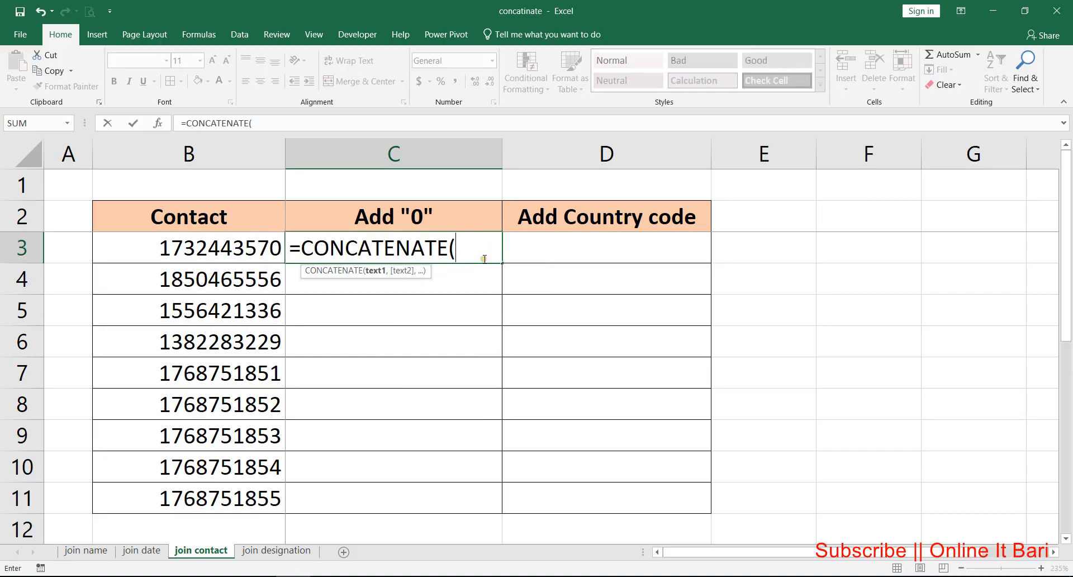
{"action": "type", "text": "\"0\","}
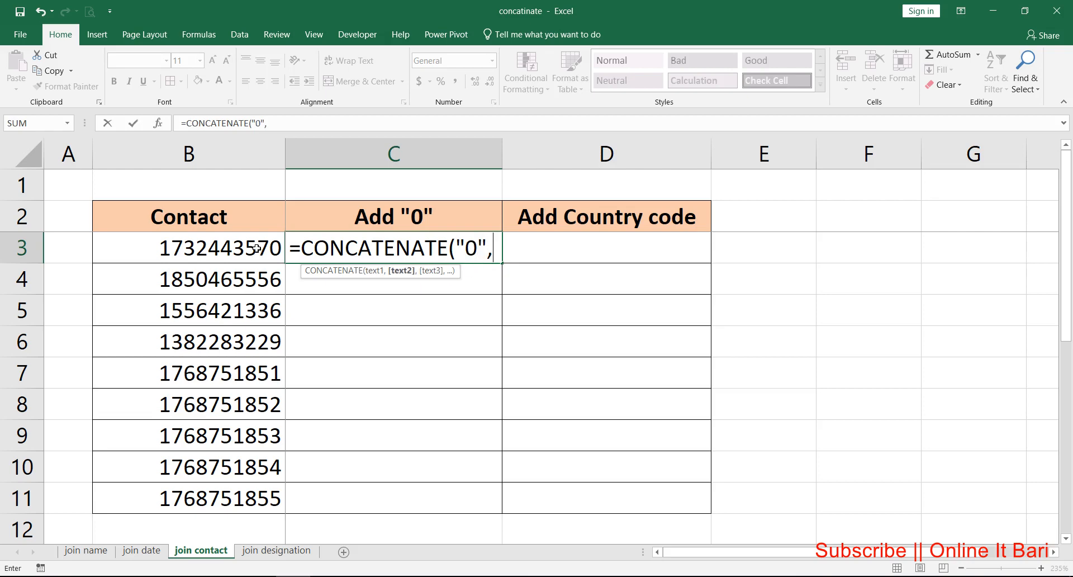
{"action": "left_click", "coordinate": [219, 250]}
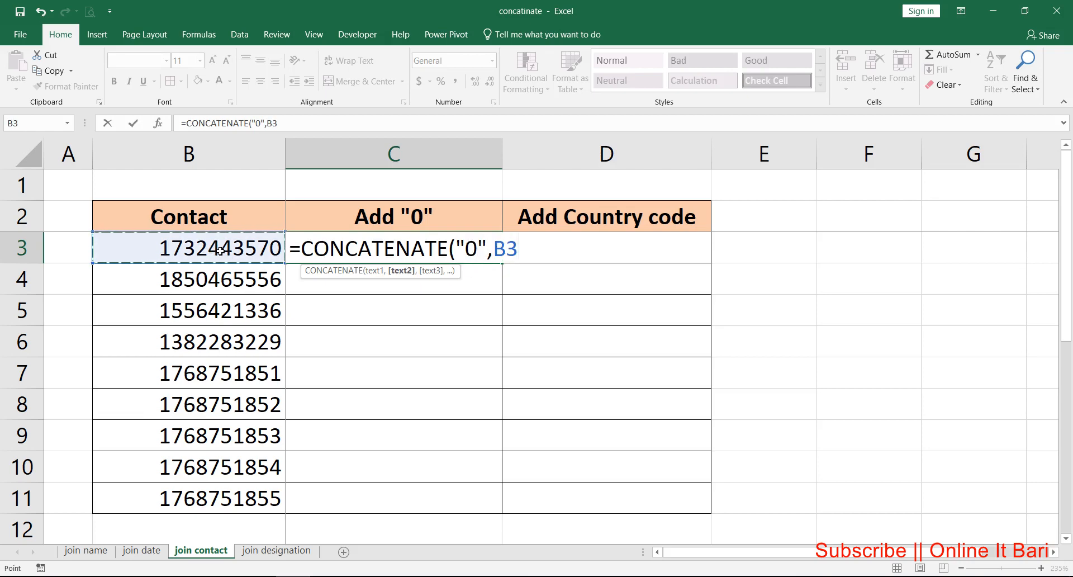
{"action": "key", "text": "Return"}
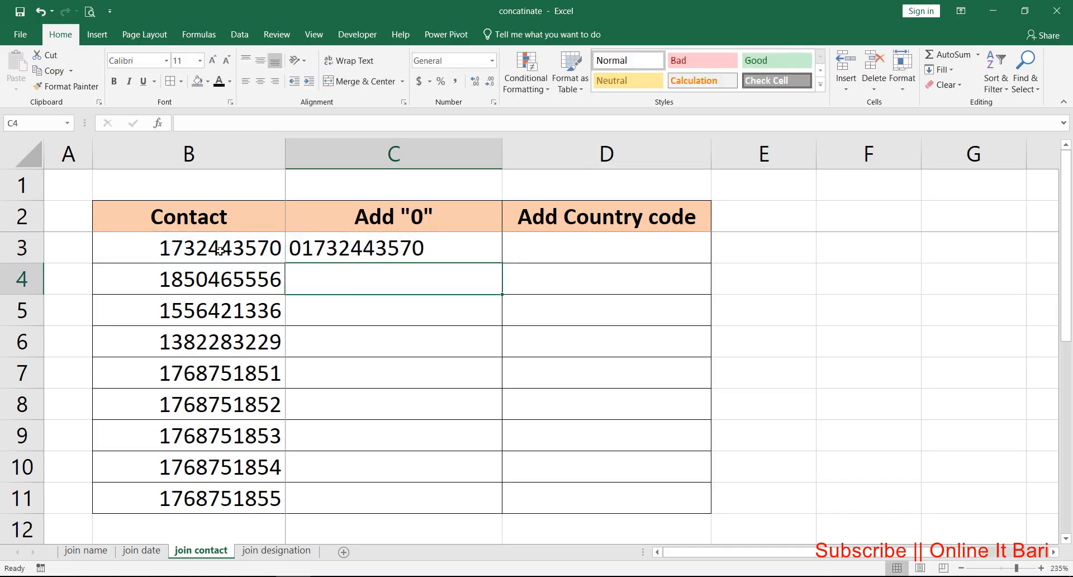
{"action": "left_click", "coordinate": [325, 251]}
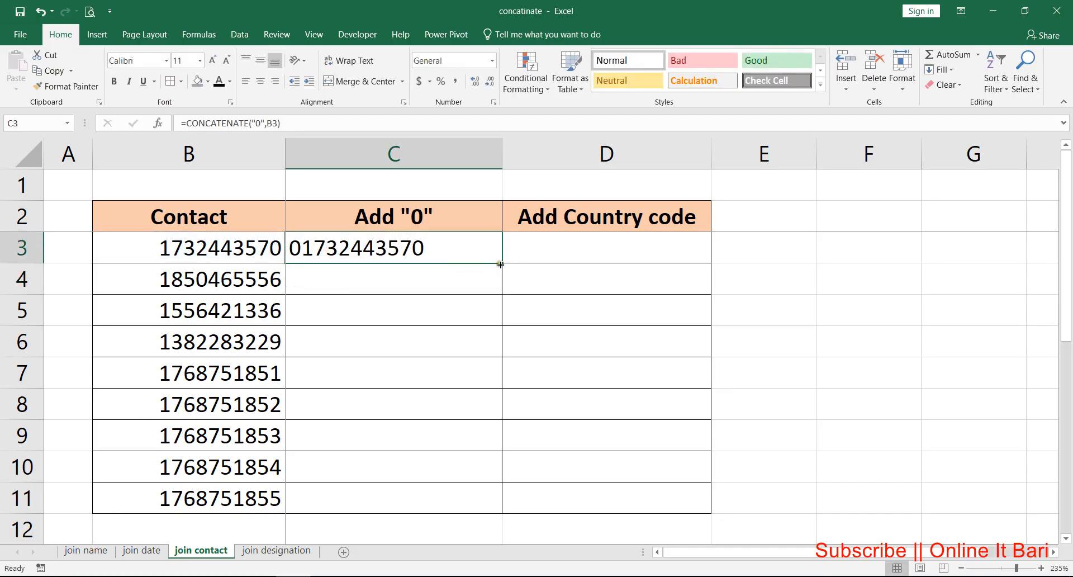
{"action": "double_click", "coordinate": [502, 262]}
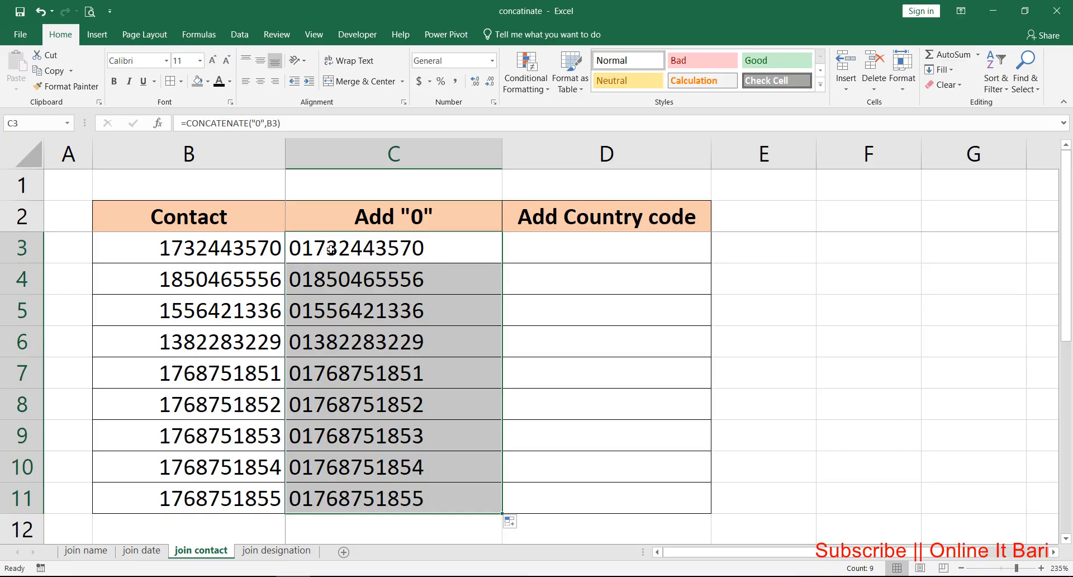
Step: Enter =CONCATENATE("+880",B3) in cell D3 and fill it down through D11 in the Add Country code column
{"action": "left_click", "coordinate": [575, 253]}
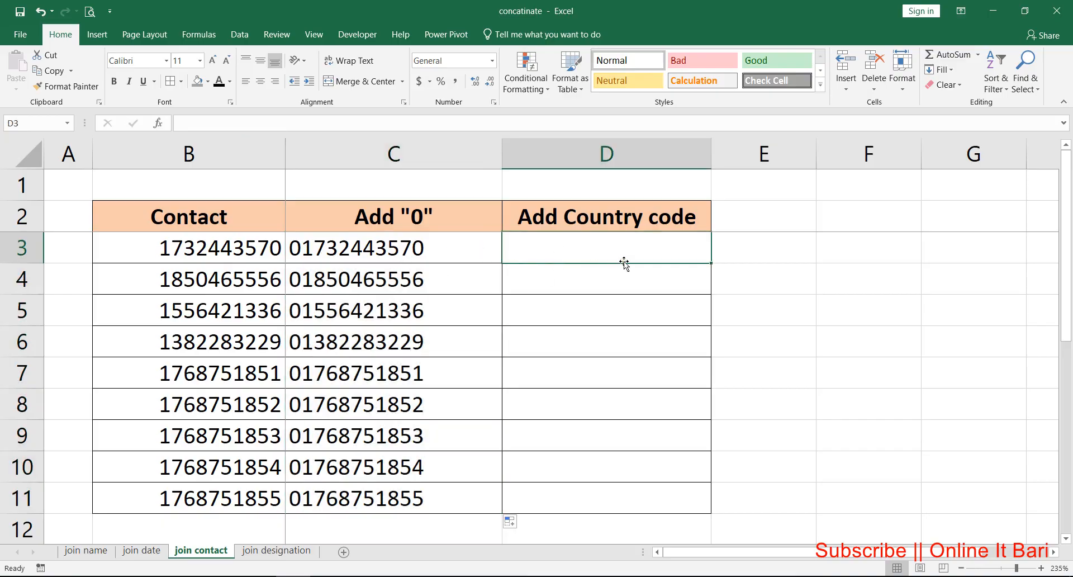
{"action": "type", "text": "=co"}
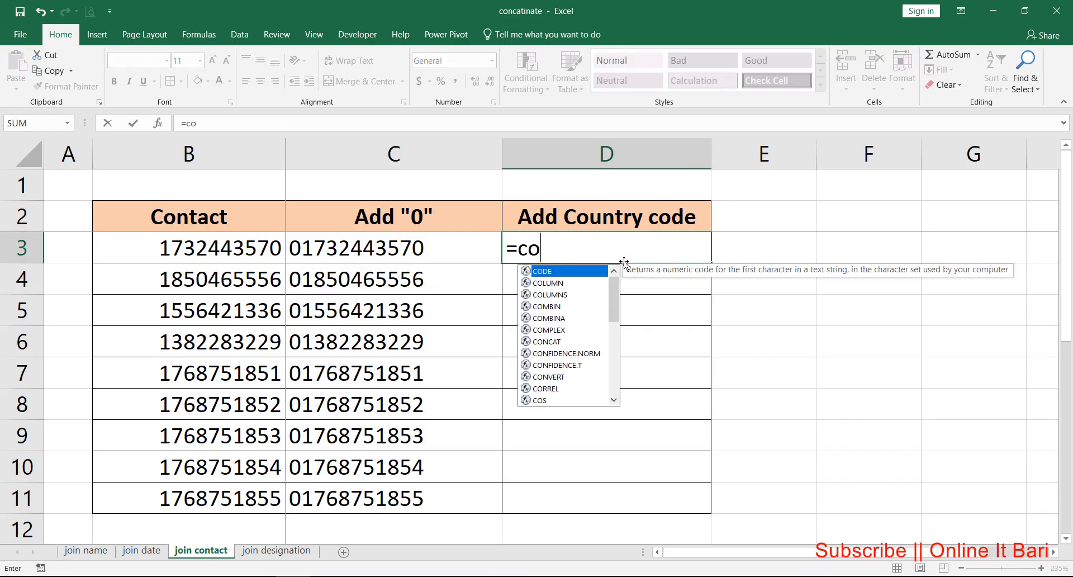
{"action": "type", "text": "nc"}
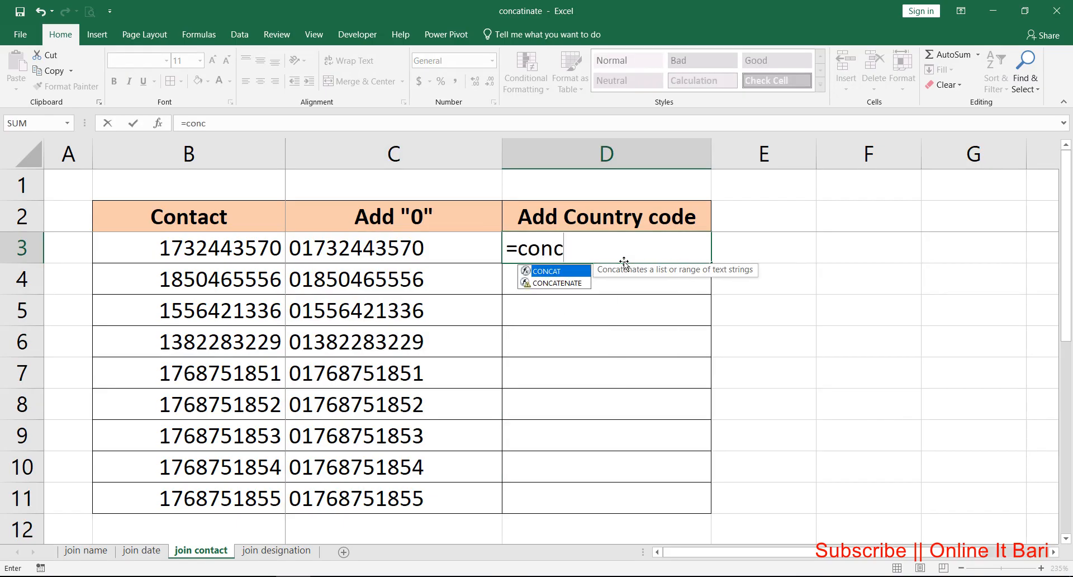
{"action": "key", "text": "Down"}
{"action": "key", "text": "Tab"}
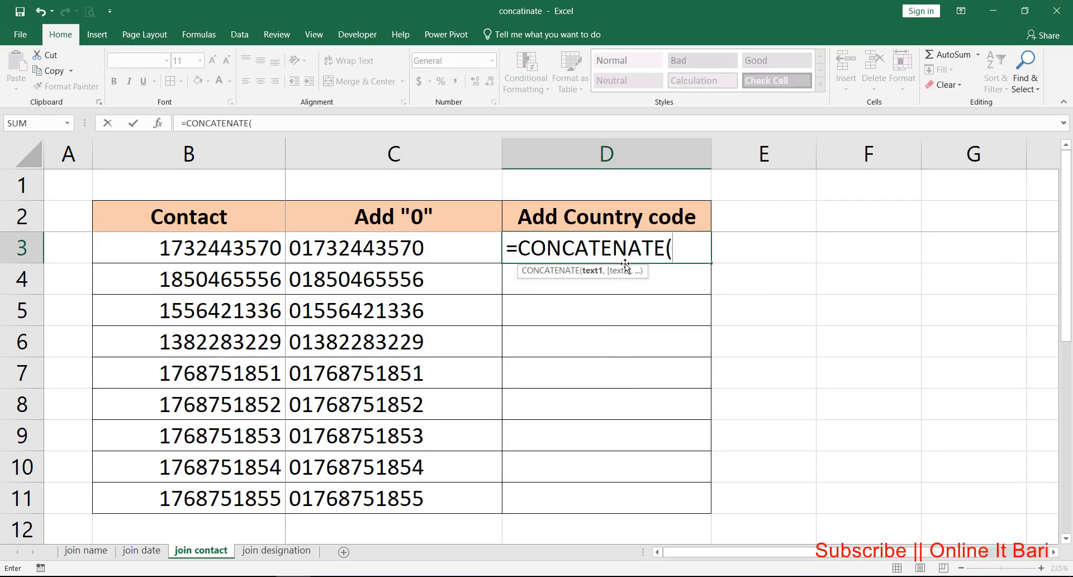
{"action": "type", "text": "\"+88"}
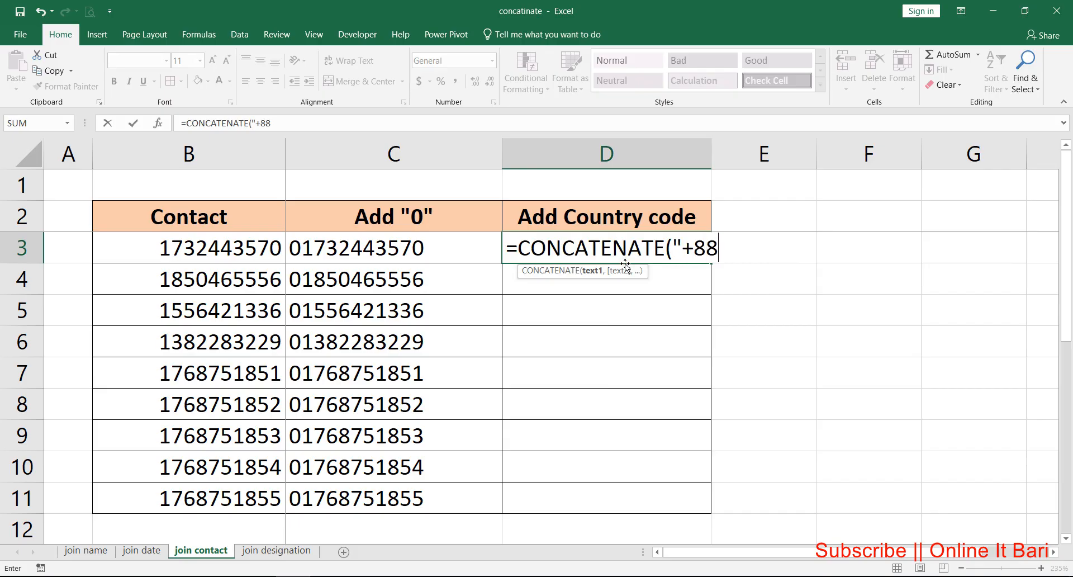
{"action": "type", "text": "0\","}
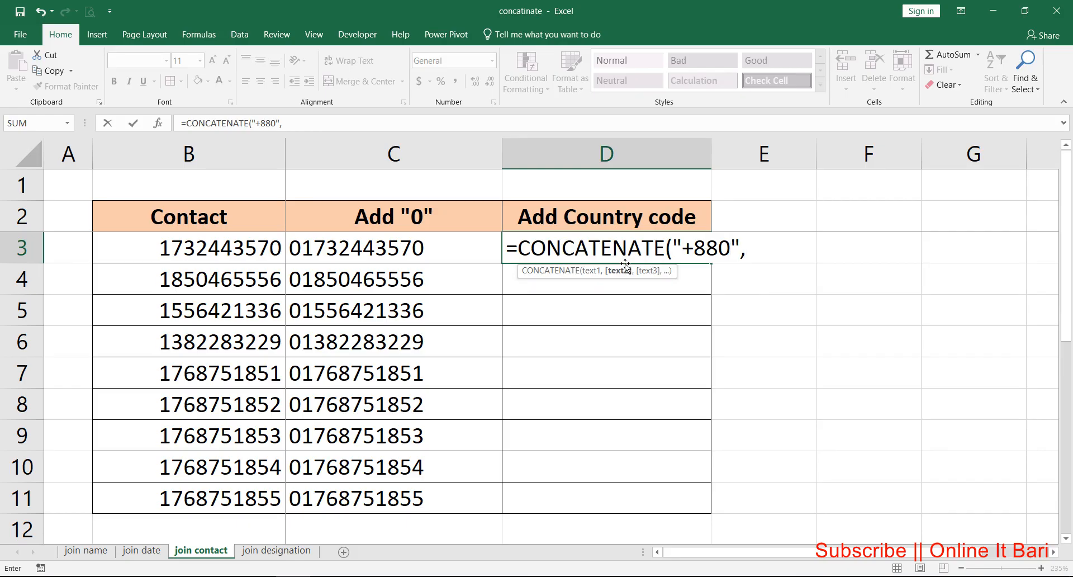
{"action": "left_click", "coordinate": [244, 247]}
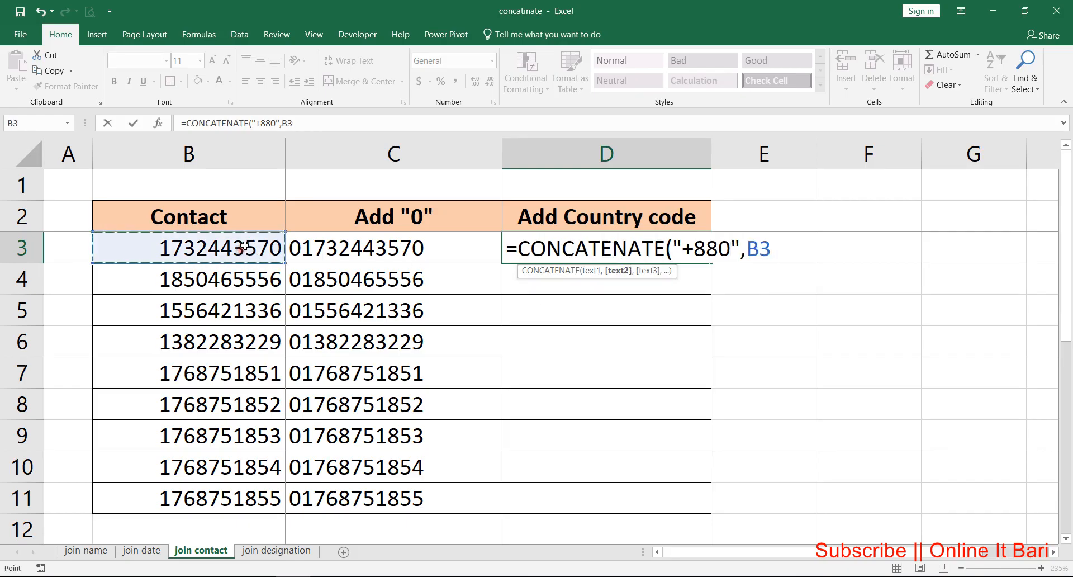
{"action": "key", "text": "Return"}
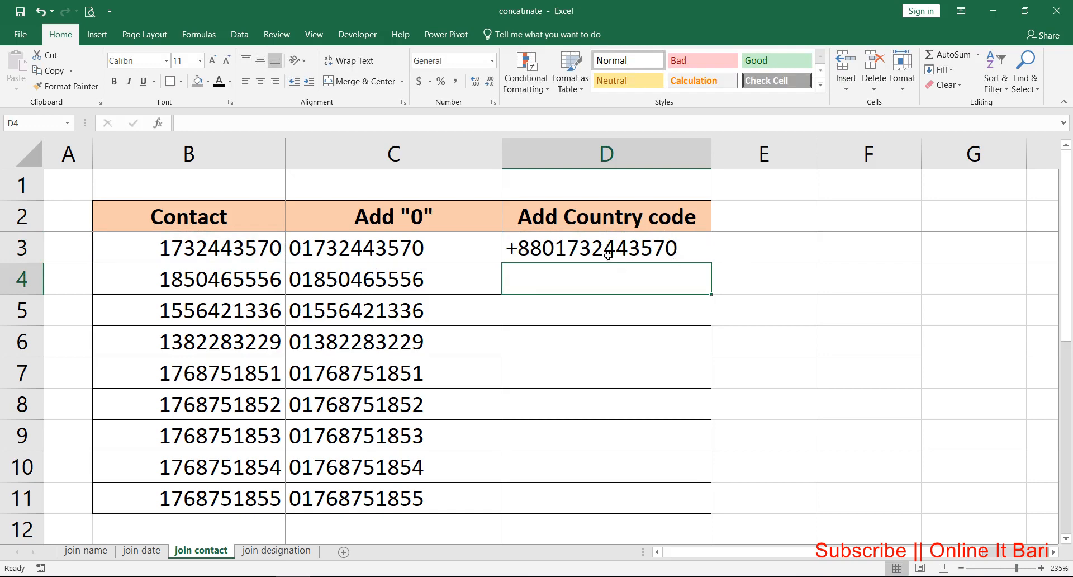
{"action": "left_click", "coordinate": [608, 255]}
{"action": "double_click", "coordinate": [711, 262]}
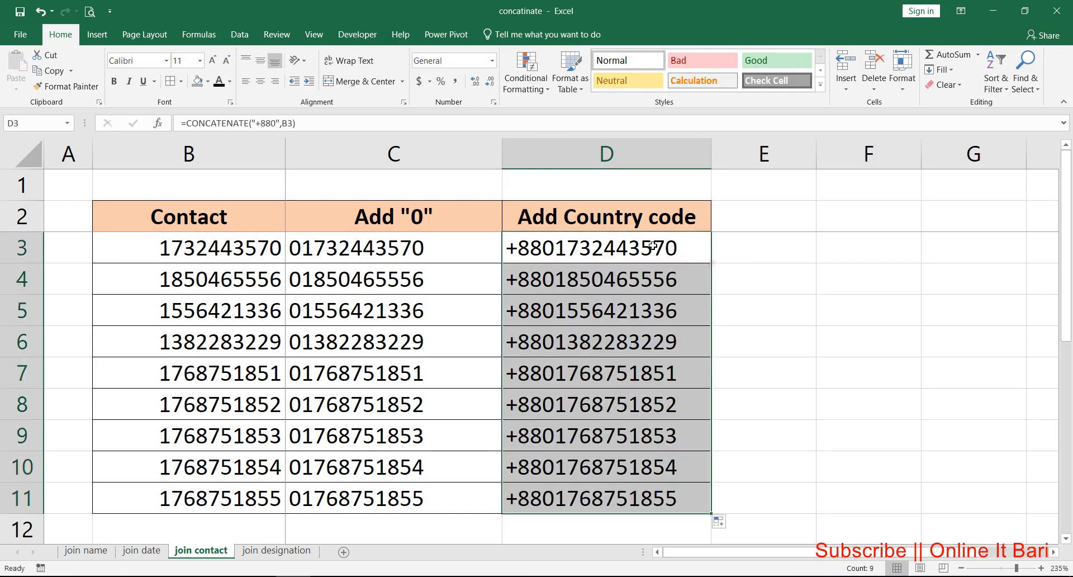
Step: Put the country code in the D3 formula in parentheses as "(+880)" and fill the edited formula down through D11
{"action": "double_click", "coordinate": [652, 246]}
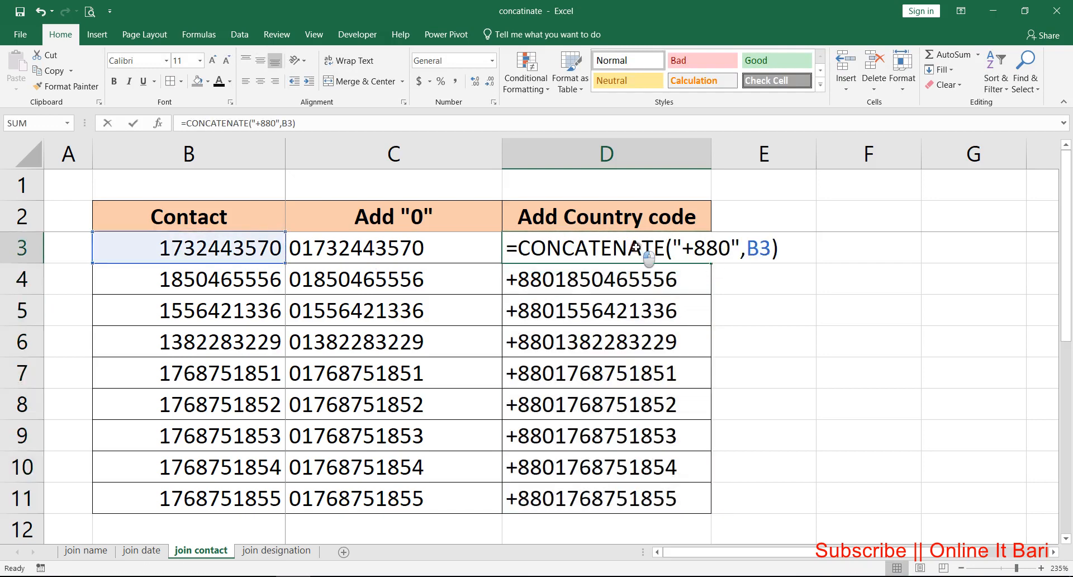
{"action": "left_click", "coordinate": [682, 248]}
{"action": "type", "text": "("}
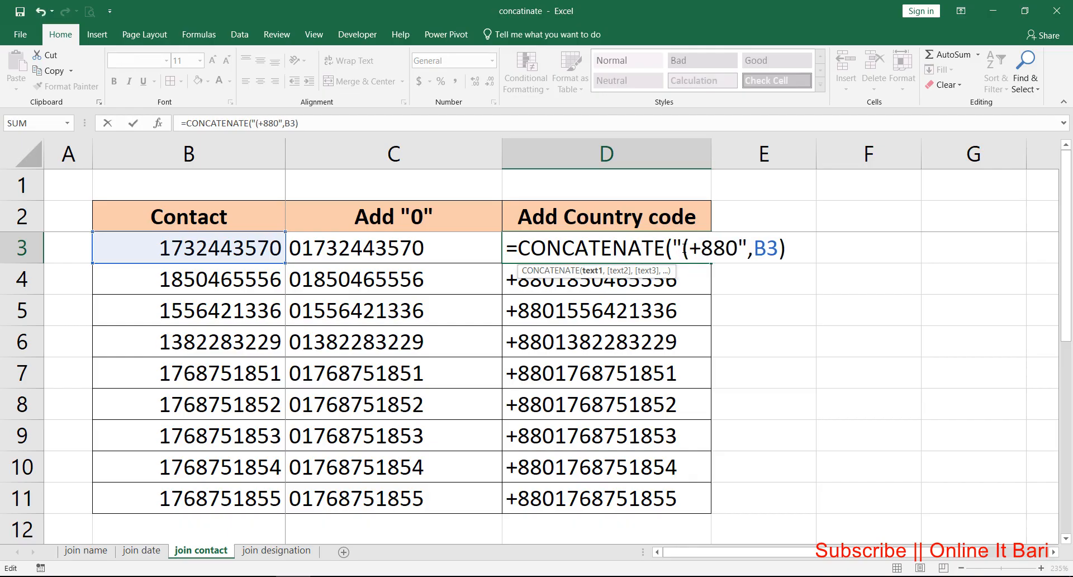
{"action": "left_click", "coordinate": [738, 246]}
{"action": "type", "text": ")"}
{"action": "key", "text": "Return"}
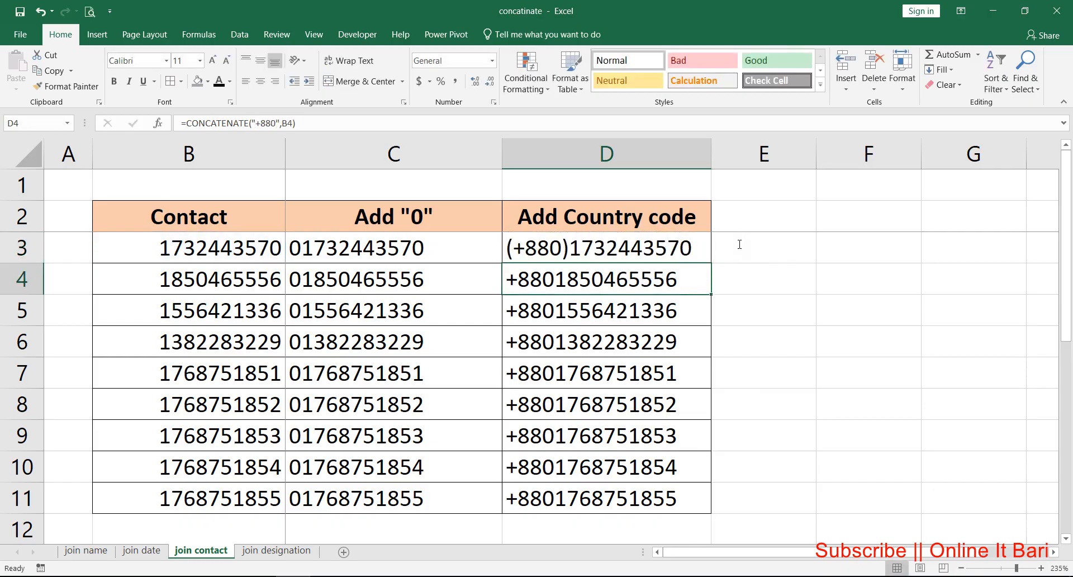
{"action": "left_click", "coordinate": [661, 252]}
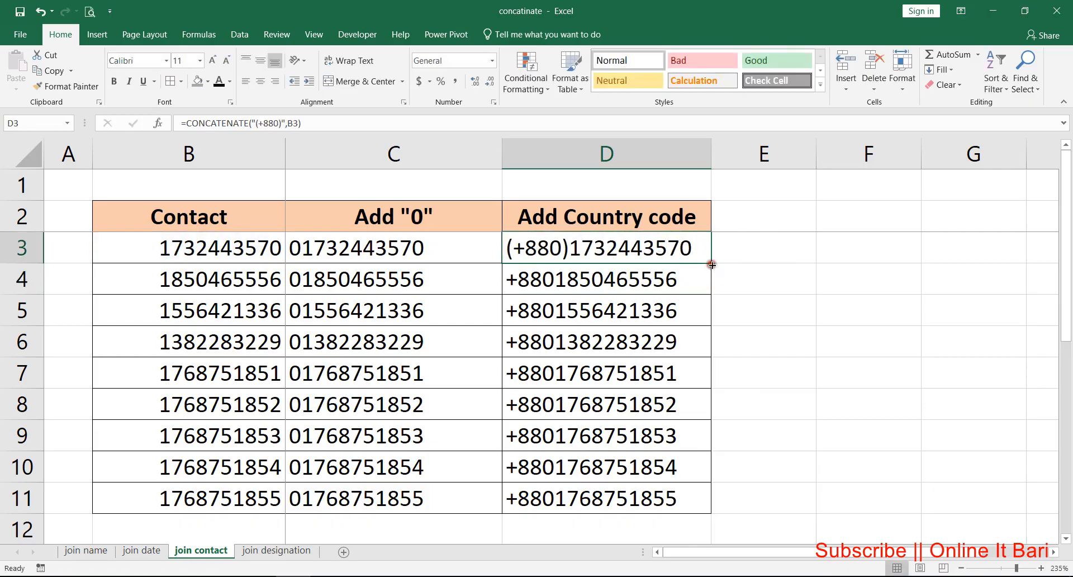
{"action": "double_click", "coordinate": [711, 263]}
{"action": "left_click", "coordinate": [665, 255]}
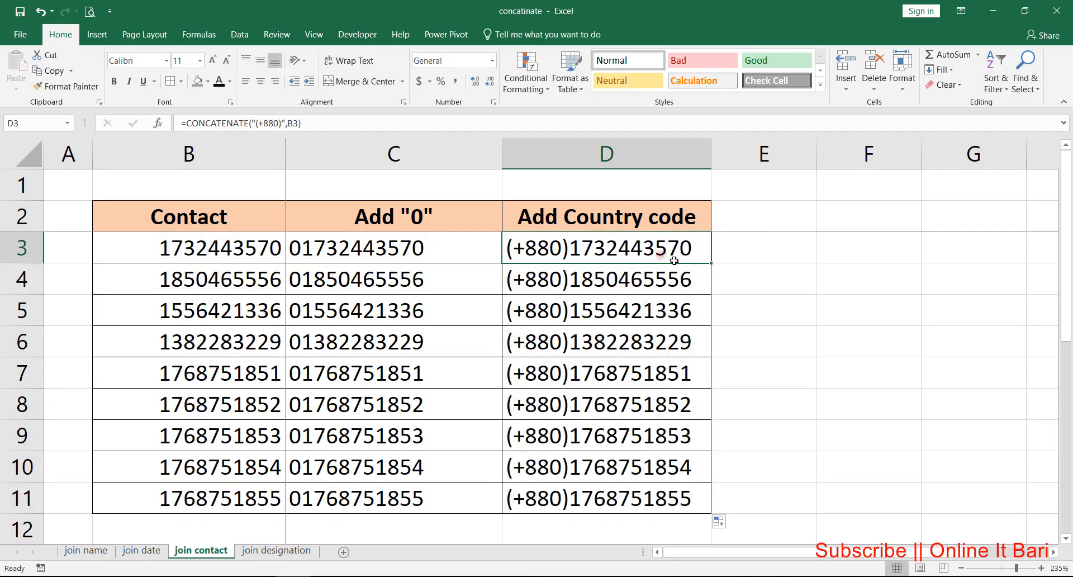
Step: Switch to the join designation worksheet and highlight the Emp_Name and Disignation entries, ending on cell B3
{"action": "left_click", "coordinate": [292, 553]}
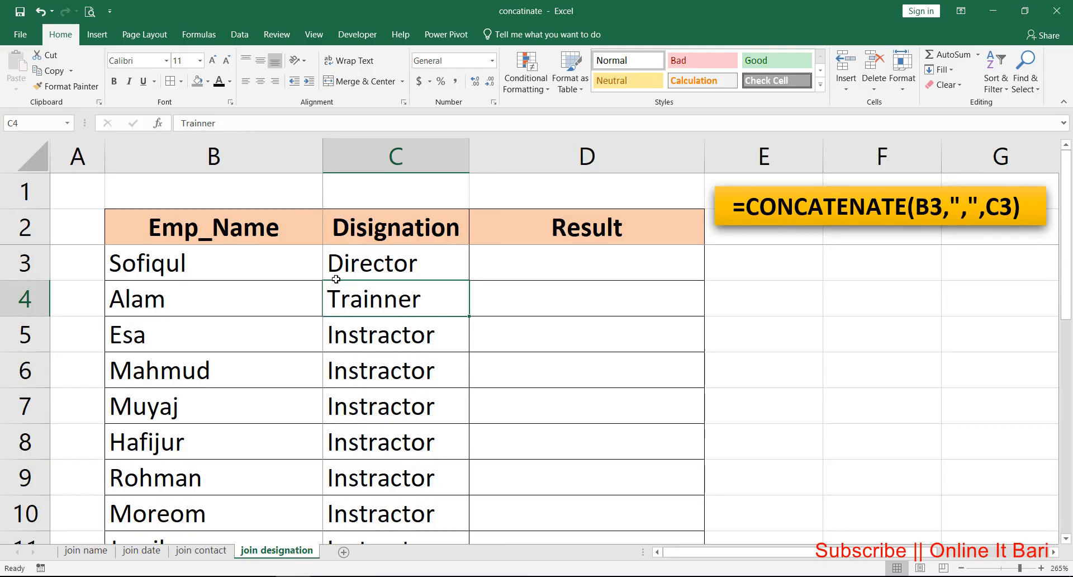
{"action": "left_click_drag", "start_coordinate": [204, 232], "coordinate": [211, 412]}
{"action": "left_click_drag", "start_coordinate": [396, 227], "coordinate": [383, 451]}
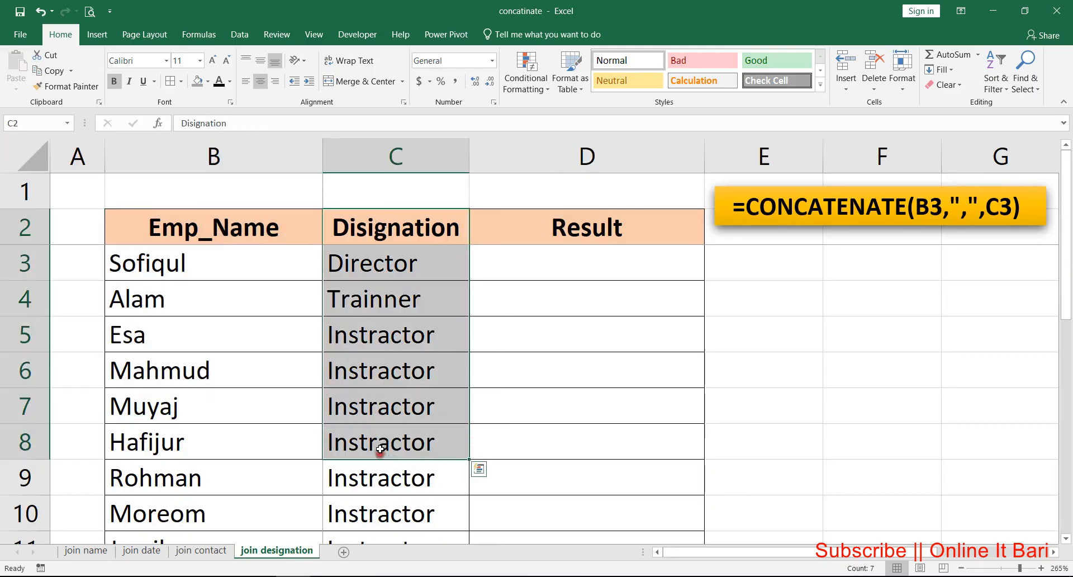
{"action": "left_click", "coordinate": [188, 277]}
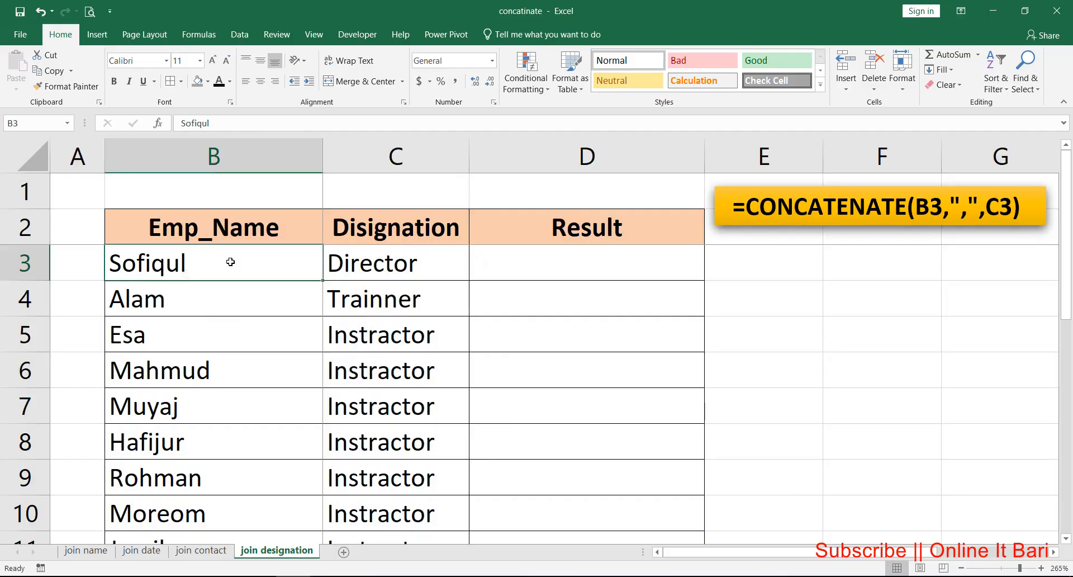
Step: Start a CONCATENATE formula in cell D3 of the Result column with B3 as its first argument
{"action": "left_click", "coordinate": [559, 262]}
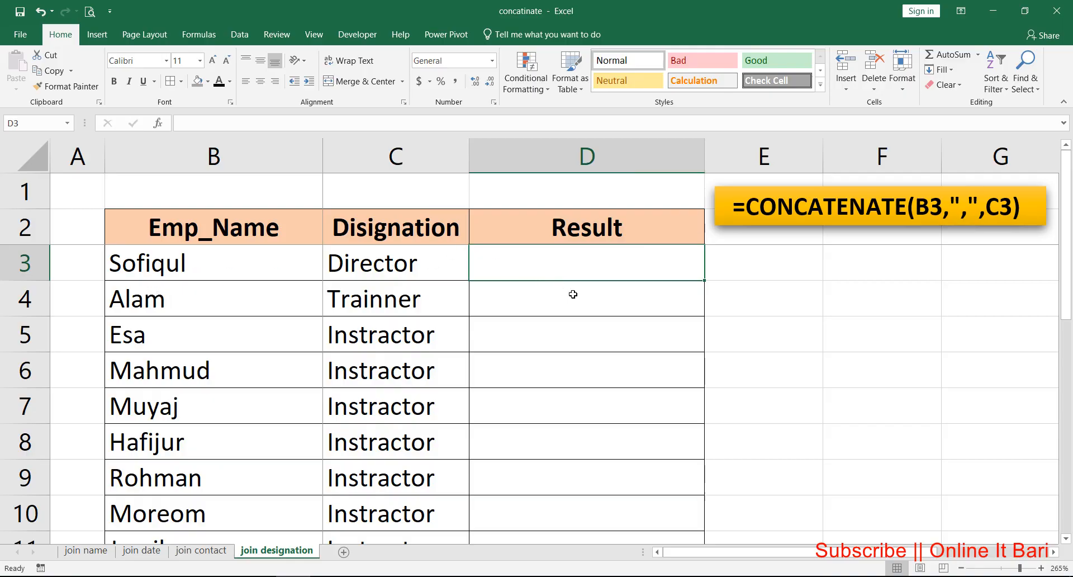
{"action": "type", "text": "=c"}
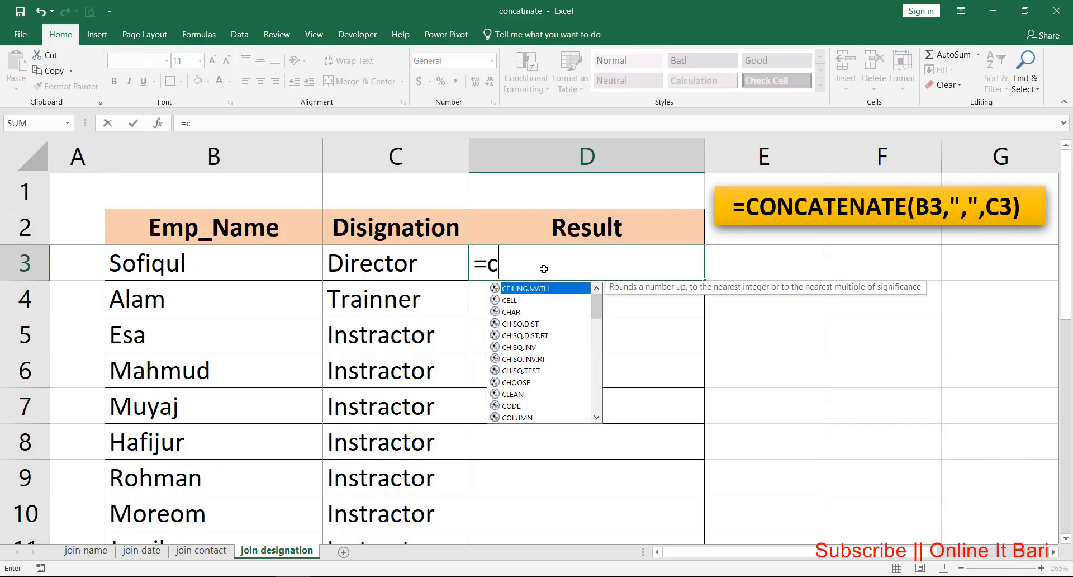
{"action": "type", "text": "onc"}
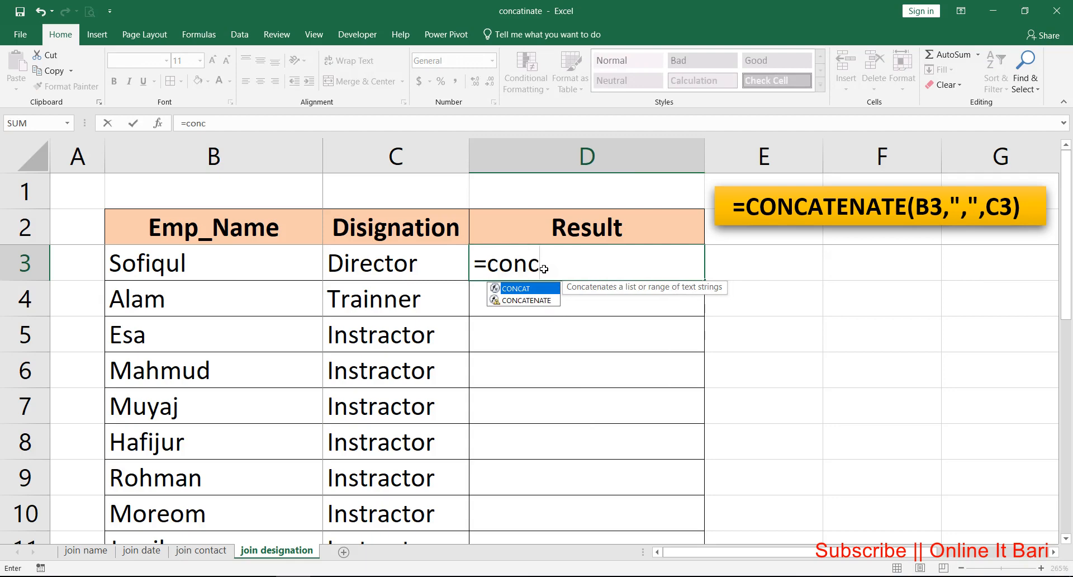
{"action": "key", "text": "Down"}
{"action": "key", "text": "Tab"}
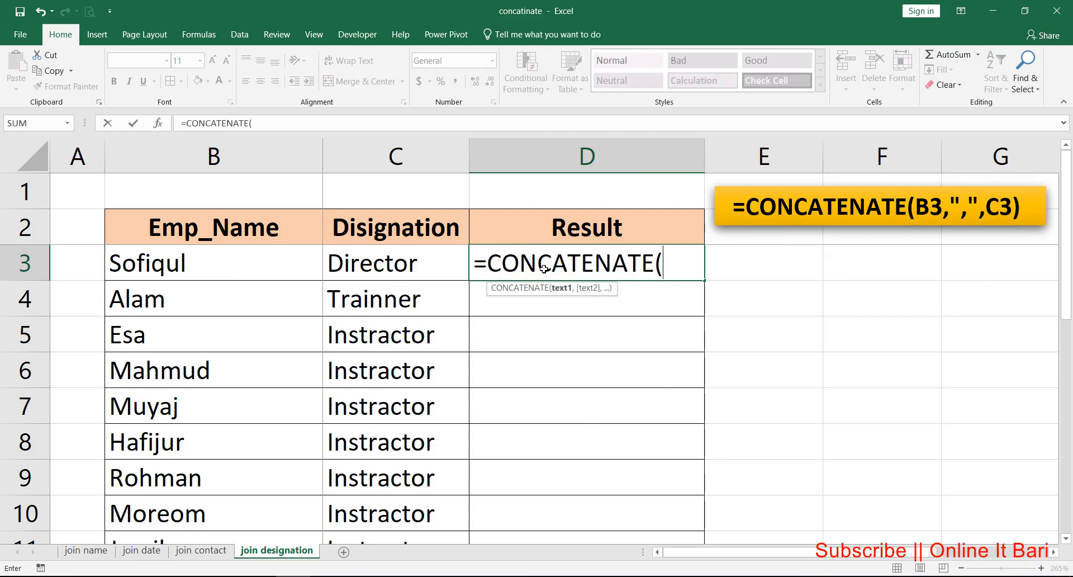
{"action": "left_click", "coordinate": [235, 261]}
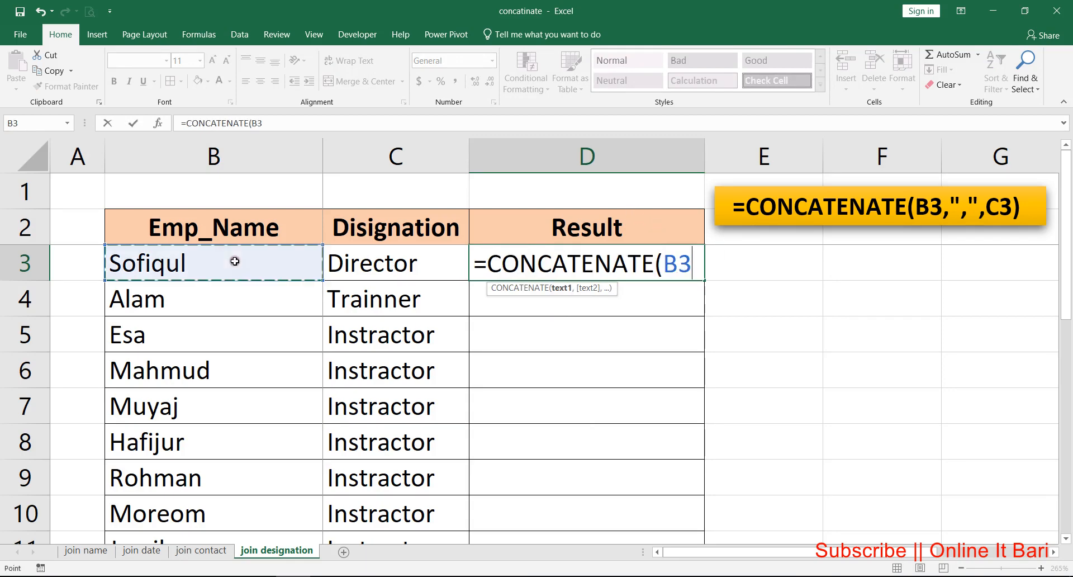
{"action": "type", "text": ","}
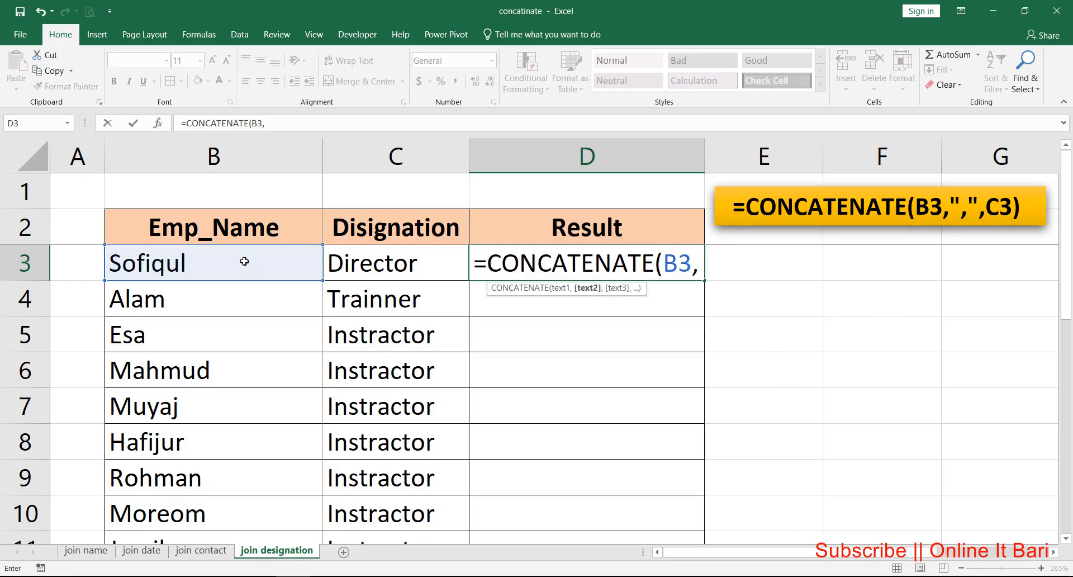
{"action": "type", "text": "\",\""}
Step: Complete the D3 formula with "," and C3 as the remaining arguments and fill it down through D11
{"action": "type", "text": ","}
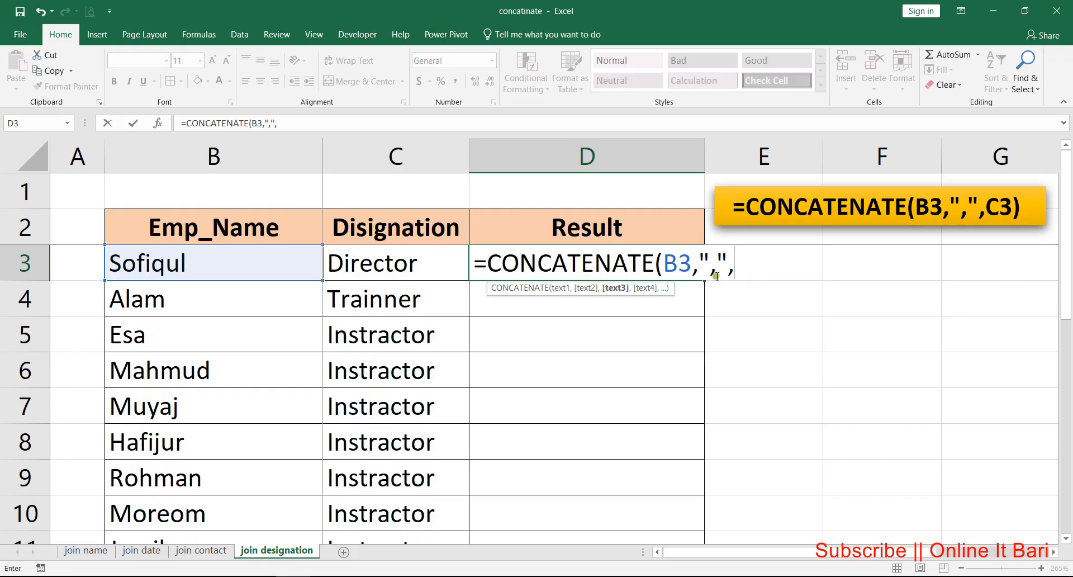
{"action": "left_click", "coordinate": [380, 262]}
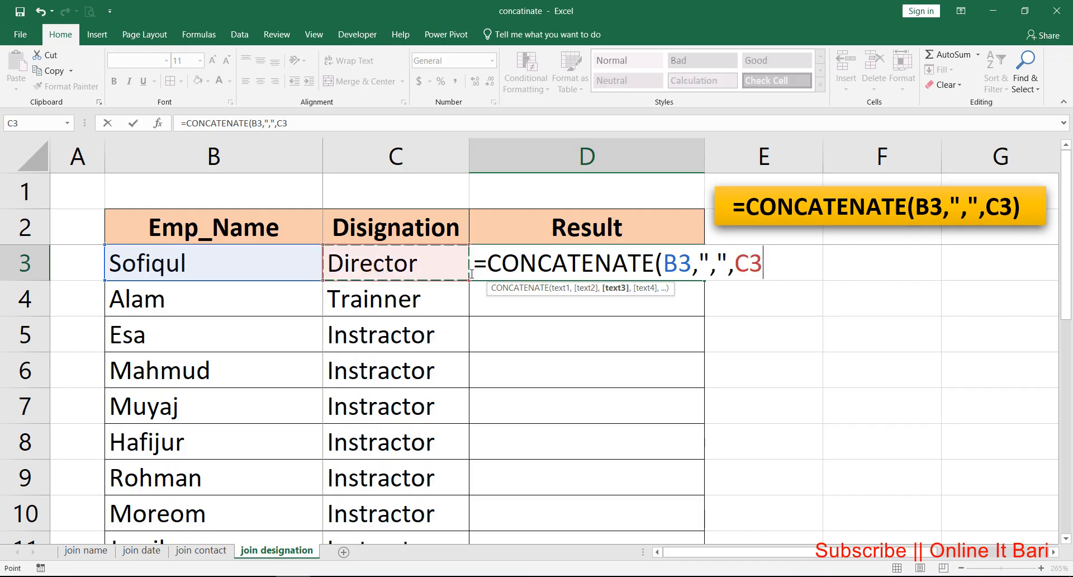
{"action": "key", "text": "Return"}
{"action": "left_click", "coordinate": [528, 261]}
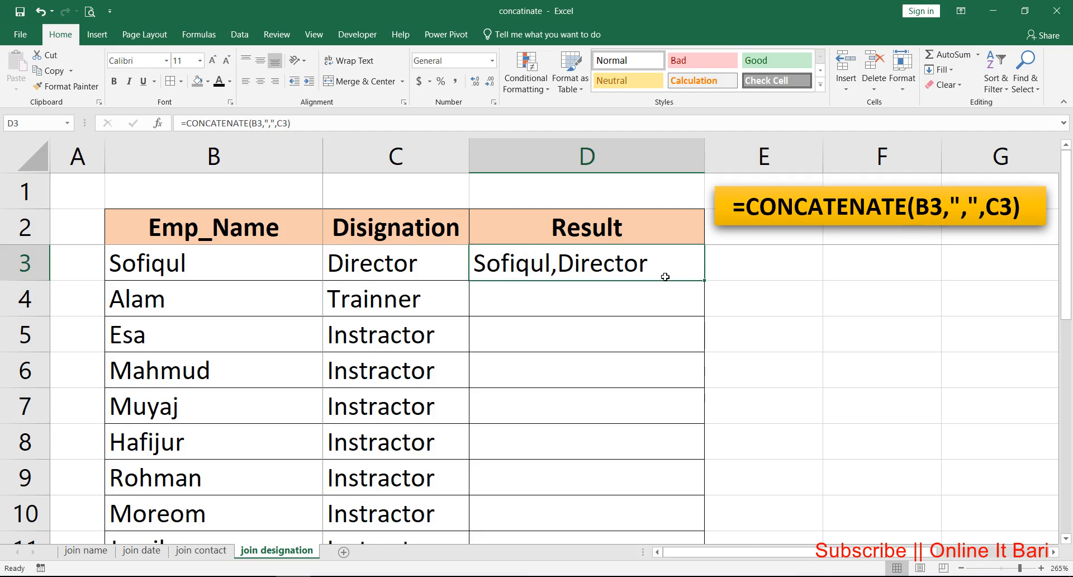
{"action": "double_click", "coordinate": [703, 280]}
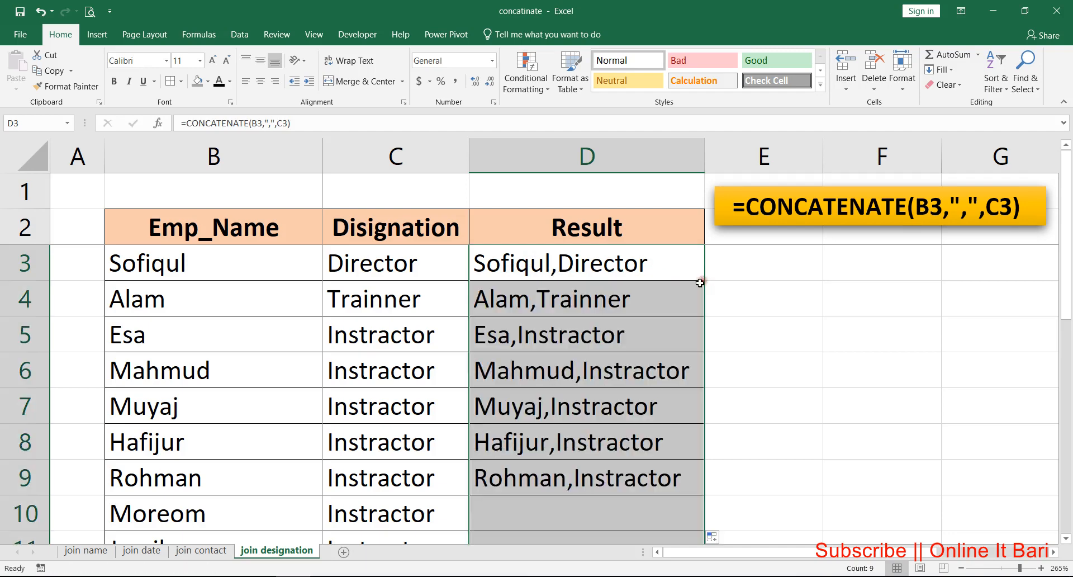